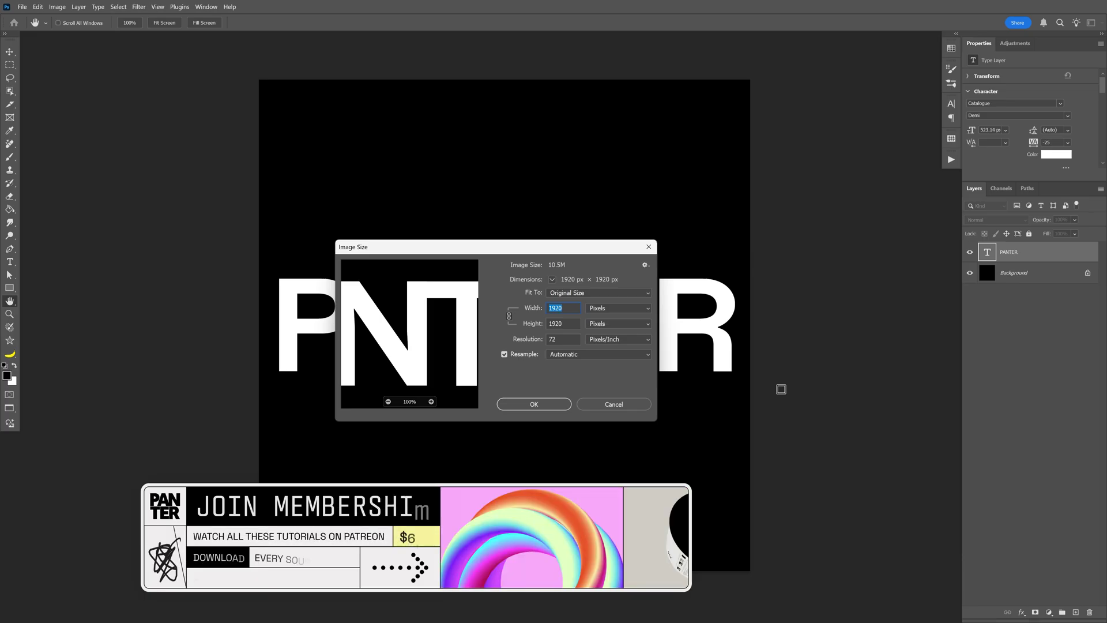
# Accept the 1920 × 1920 px image size at 72 pixels/inch and hide the Background layer.
pyautogui.press('Return')
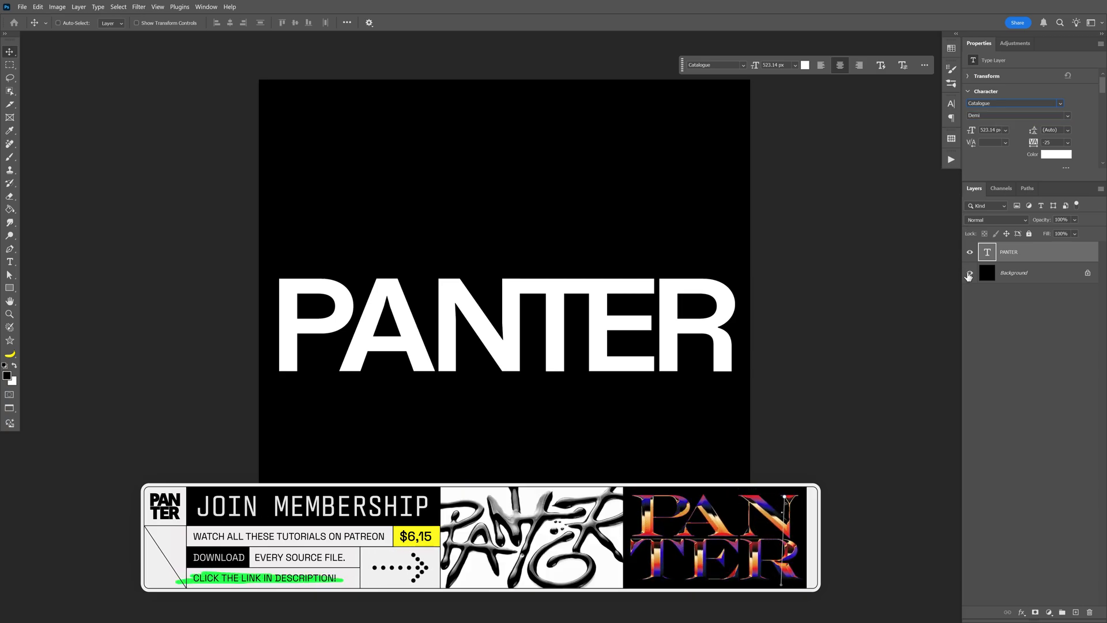
pyautogui.click(969, 275)
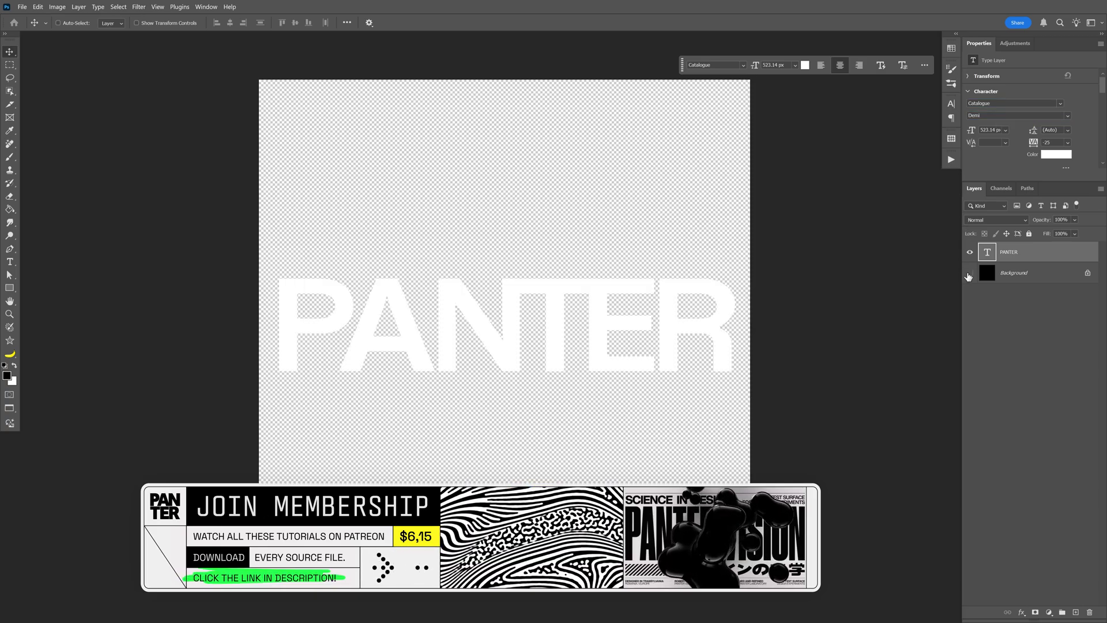
# Draw a black, strokeless rectangle about 1842 × 387 px behind the PANTER text, just above the Background layer.
pyautogui.click(1029, 278)
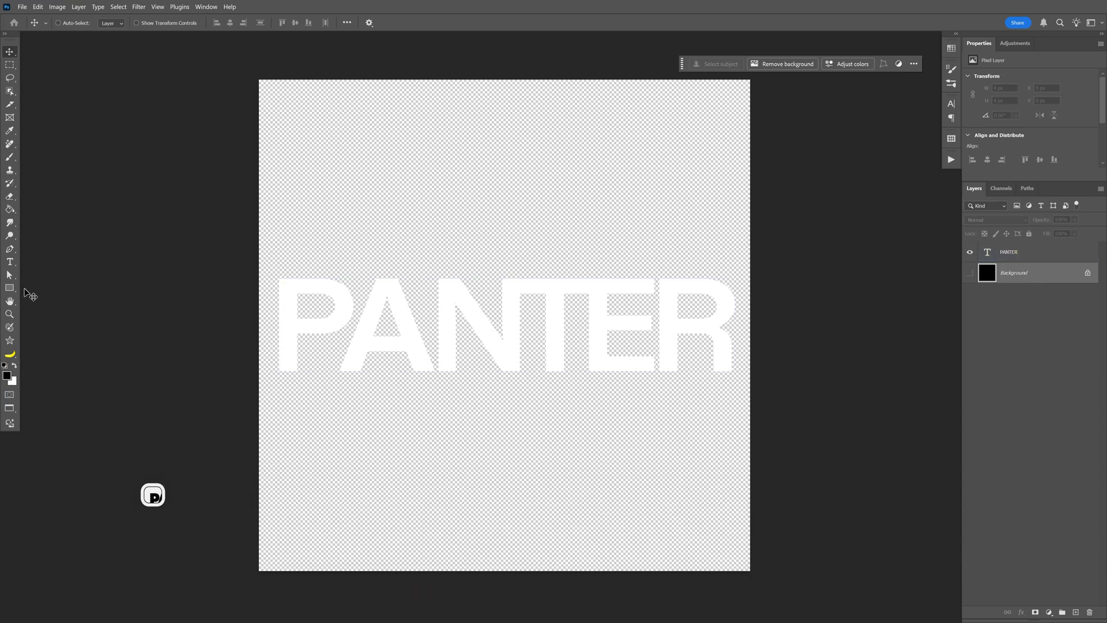
pyautogui.click(10, 287)
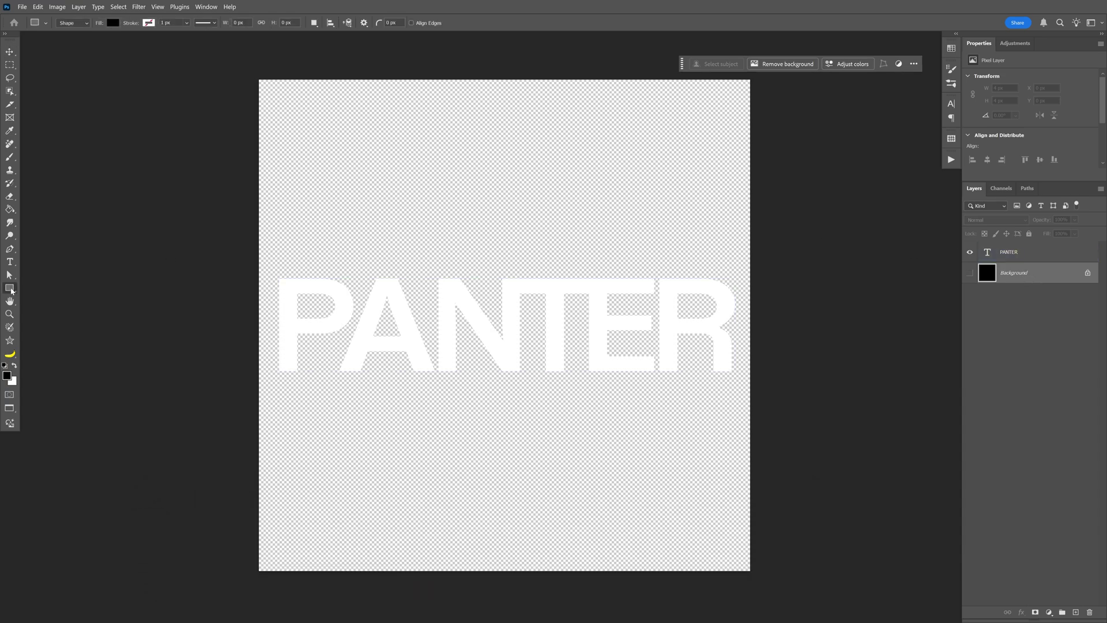
pyautogui.click(113, 24)
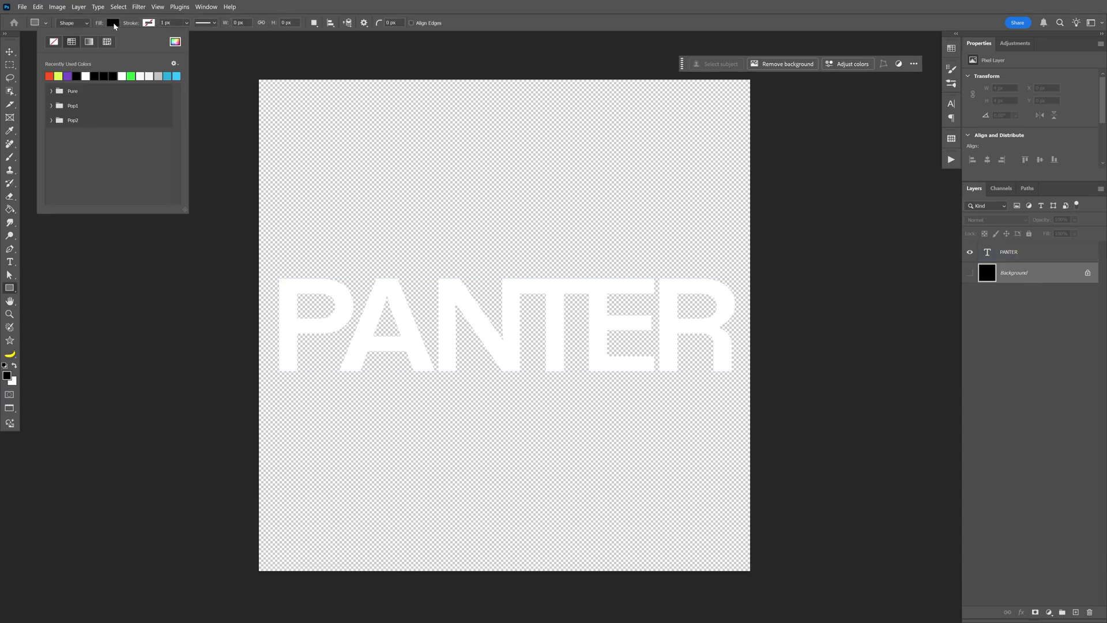
pyautogui.click(95, 75)
pyautogui.click(148, 24)
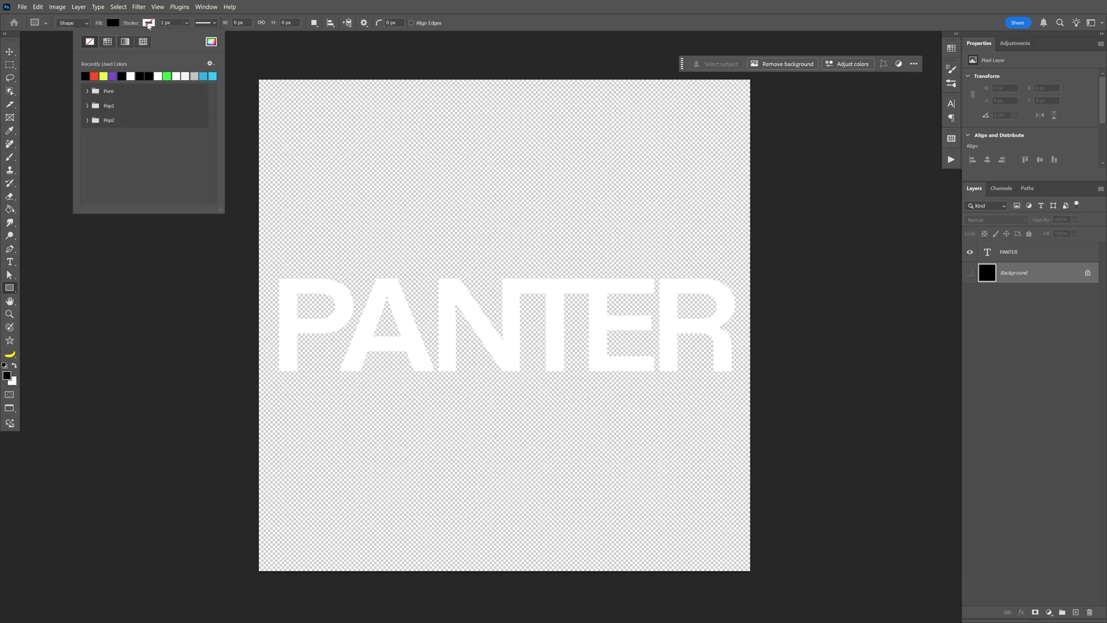
pyautogui.click(90, 44)
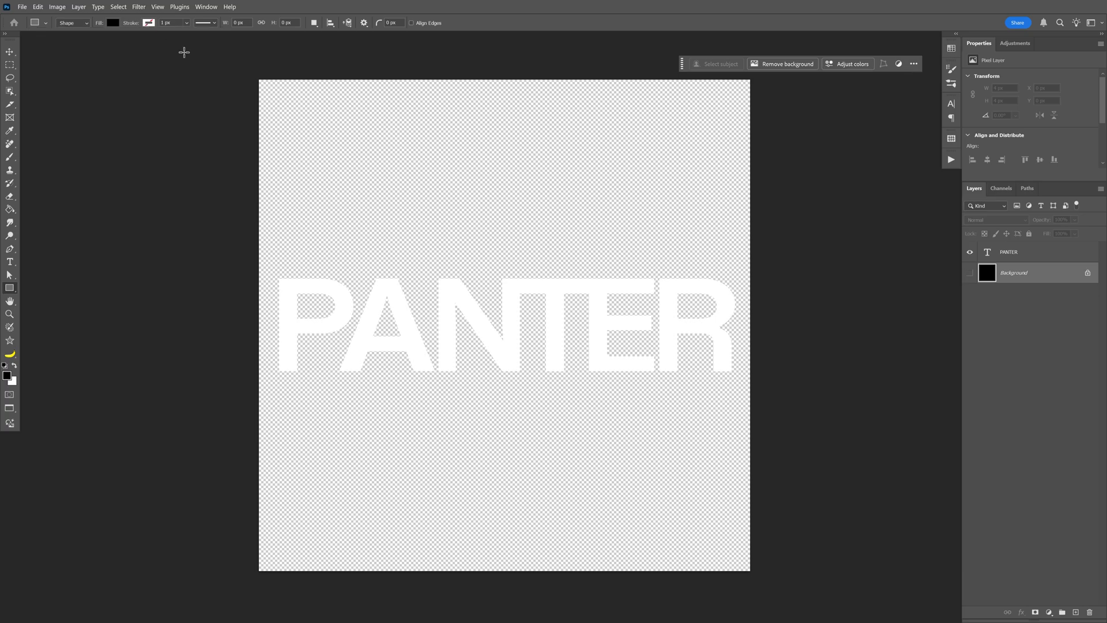
pyautogui.moveTo(271, 276); pyautogui.dragTo(741, 375)
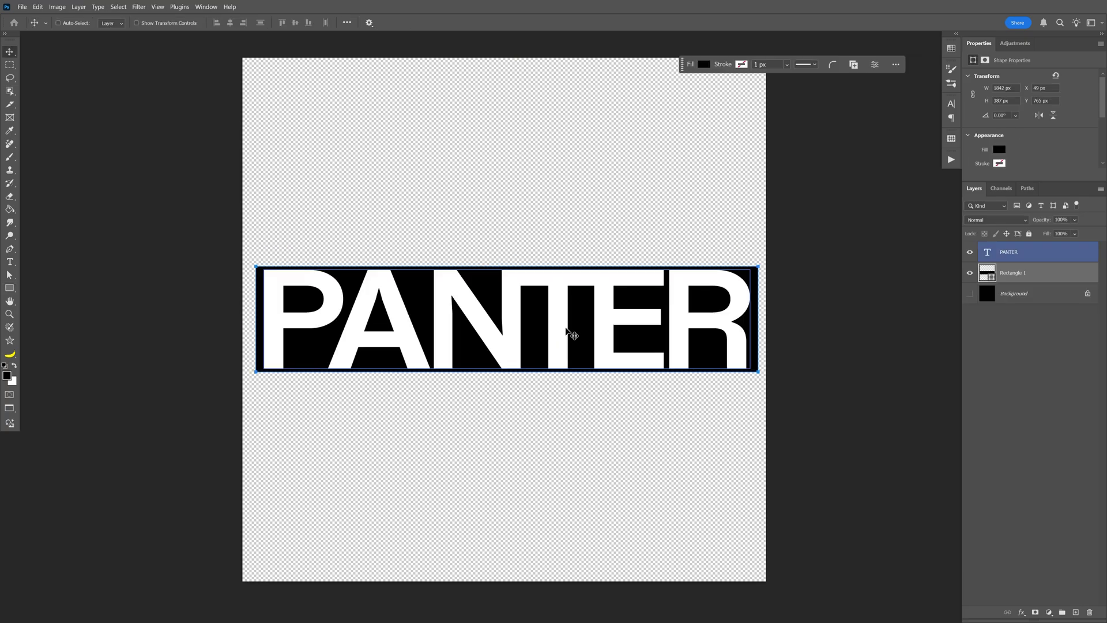
# Convert the PANTER text and the rectangle into one smart object and show the Background layer again.
pyautogui.click(1052, 255)
pyautogui.keyDown('shift'); pyautogui.click(1052, 253); pyautogui.keyUp('shift')
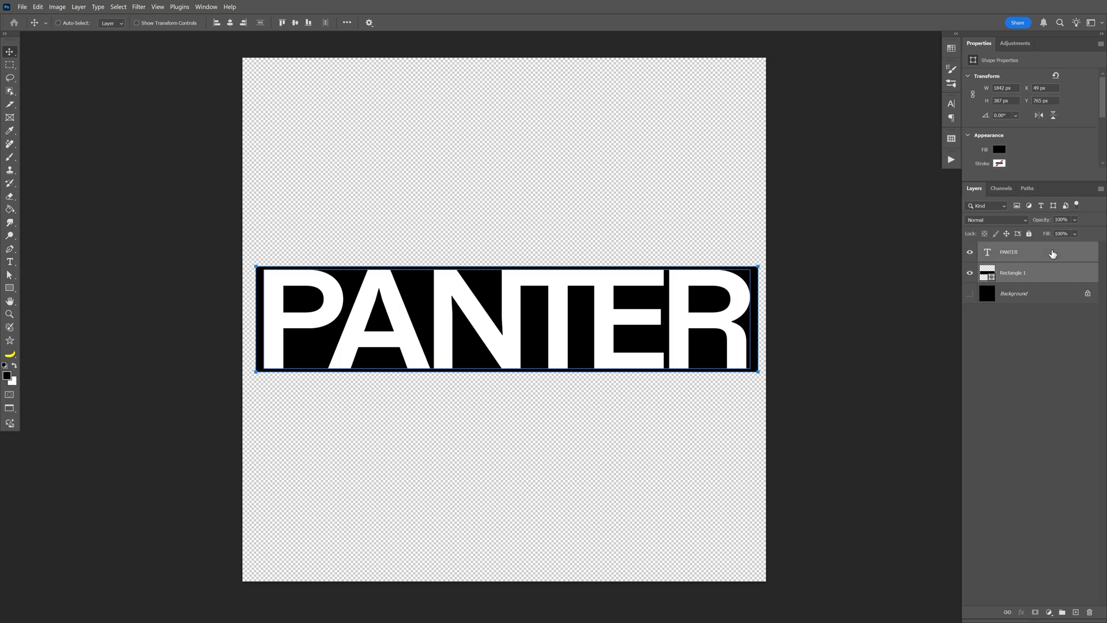
pyautogui.rightClick(1052, 255)
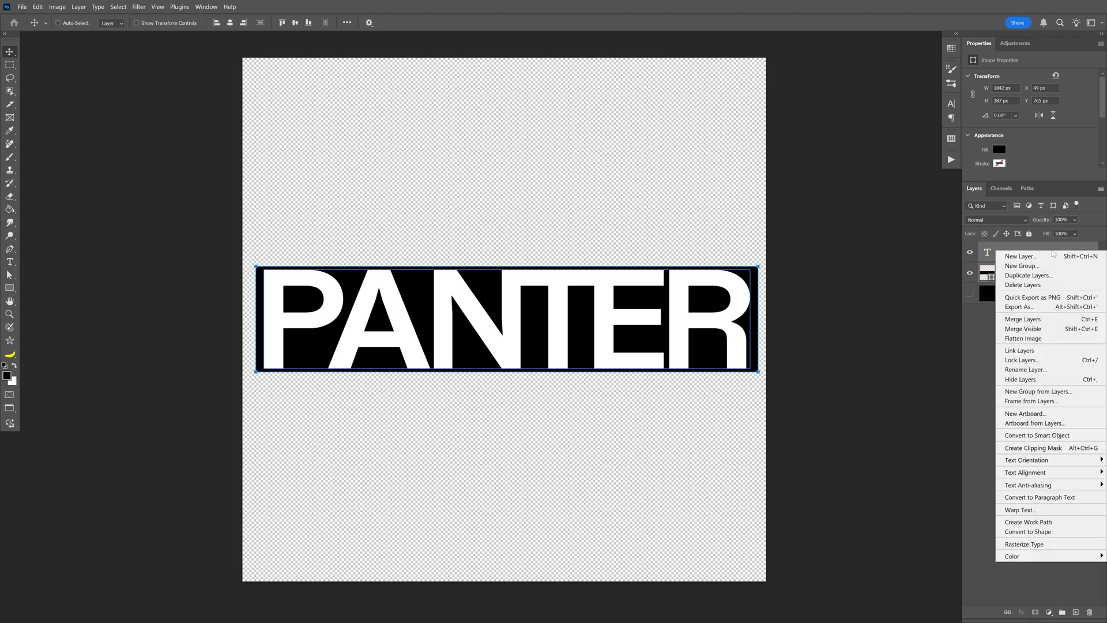
pyautogui.click(1061, 436)
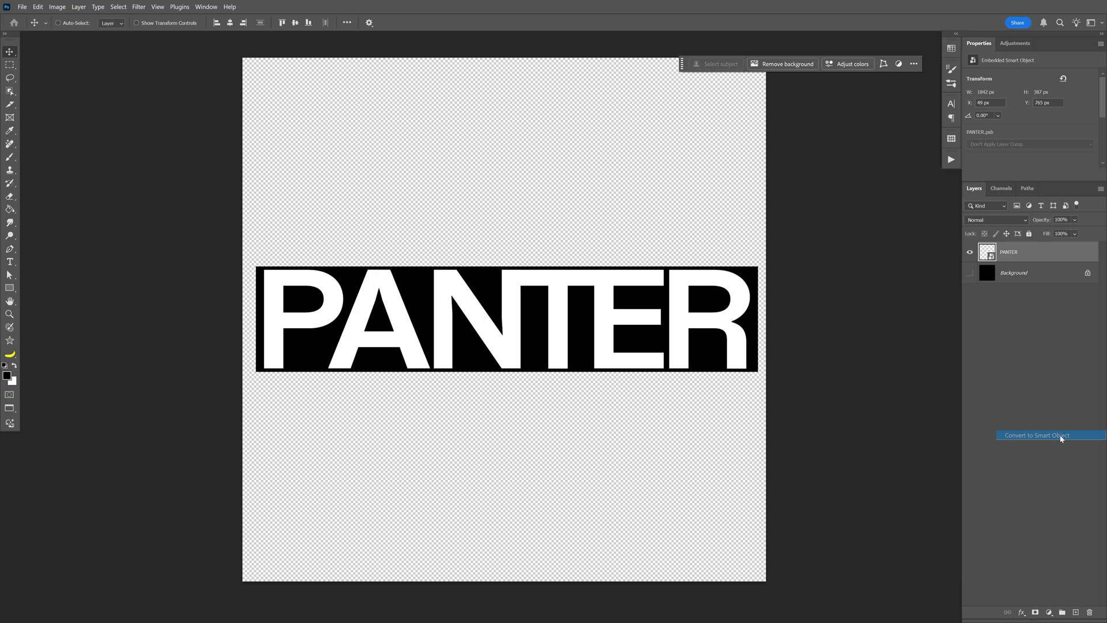
pyautogui.click(971, 273)
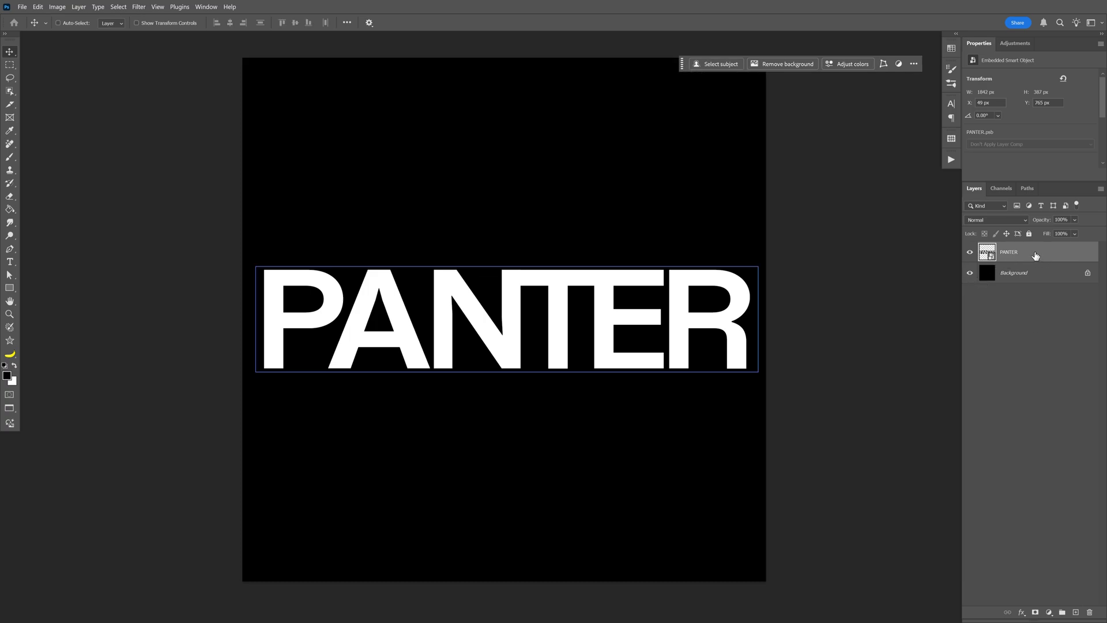
# Apply a Gaussian Blur with a 4-pixel radius to the PANTER smart object.
pyautogui.click(139, 6)
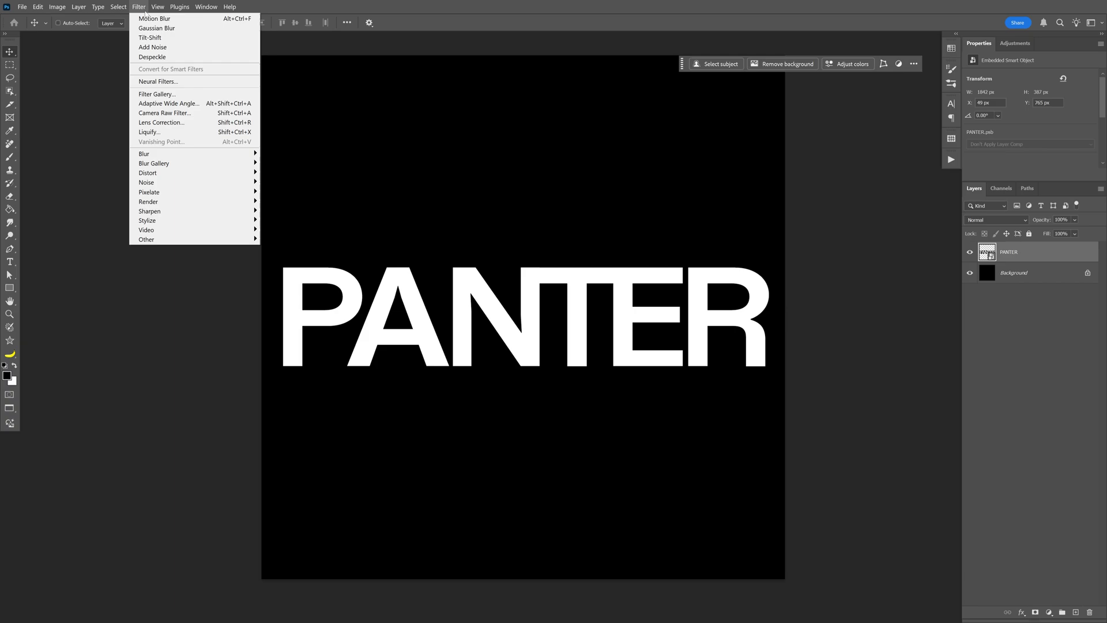
pyautogui.moveTo(161, 155)
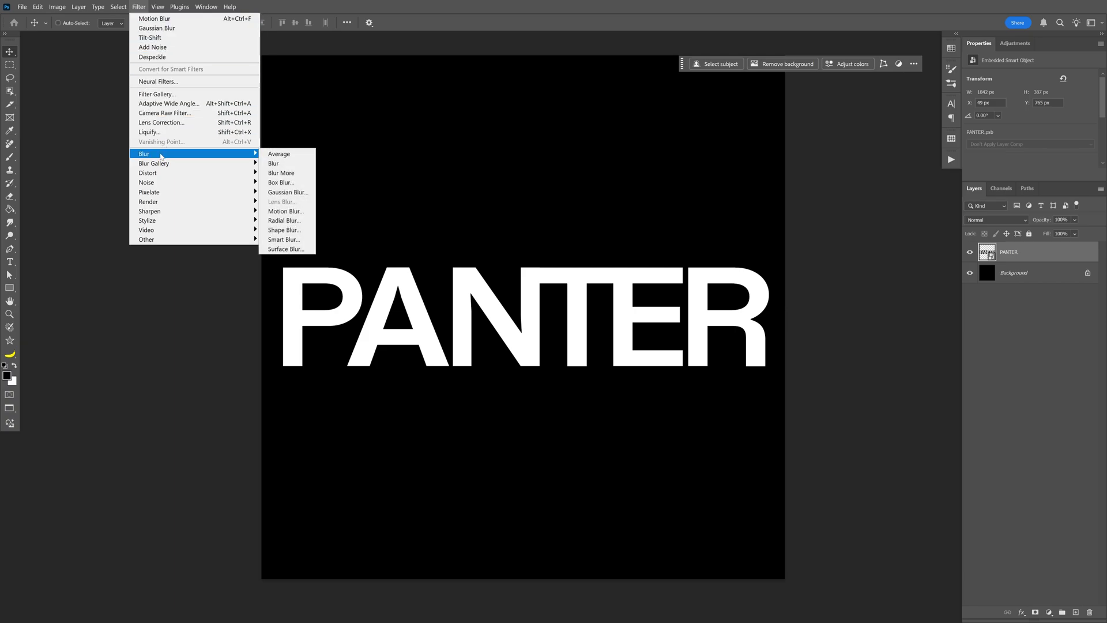
pyautogui.click(308, 195)
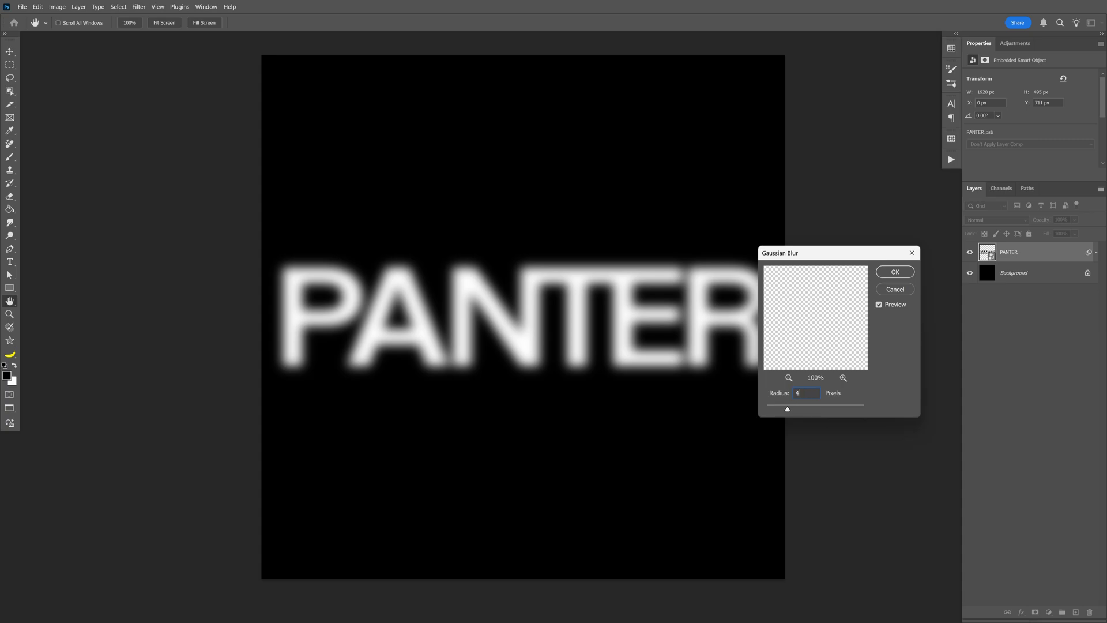
pyautogui.click(895, 272)
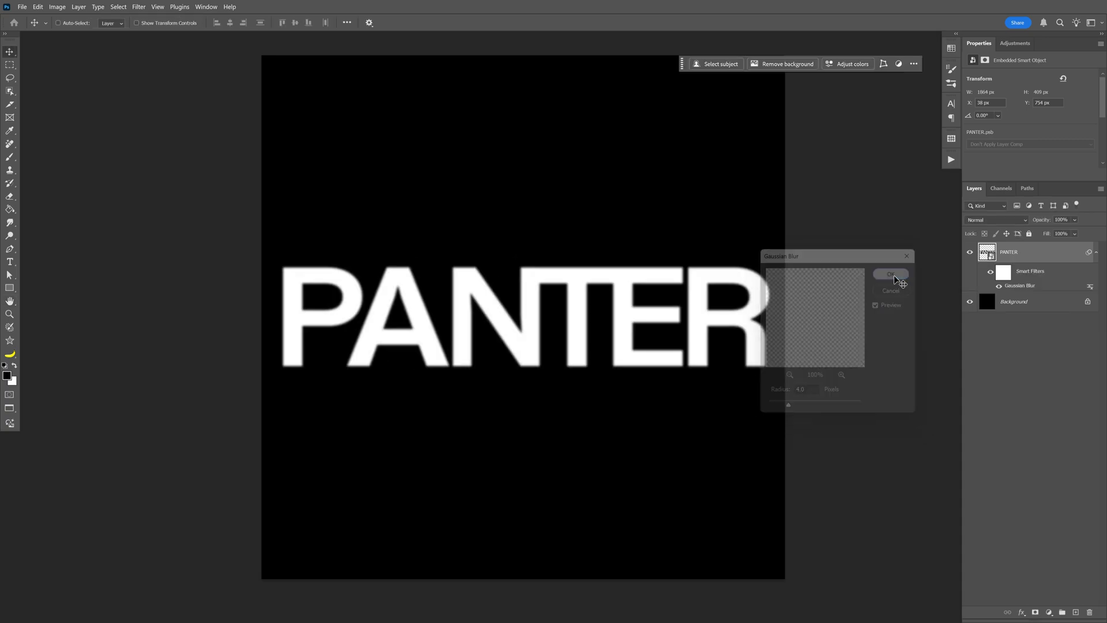
# Apply a Motion Blur to the PANTER smart object with a 90° angle and a 25-pixel distance.
pyautogui.click(141, 7)
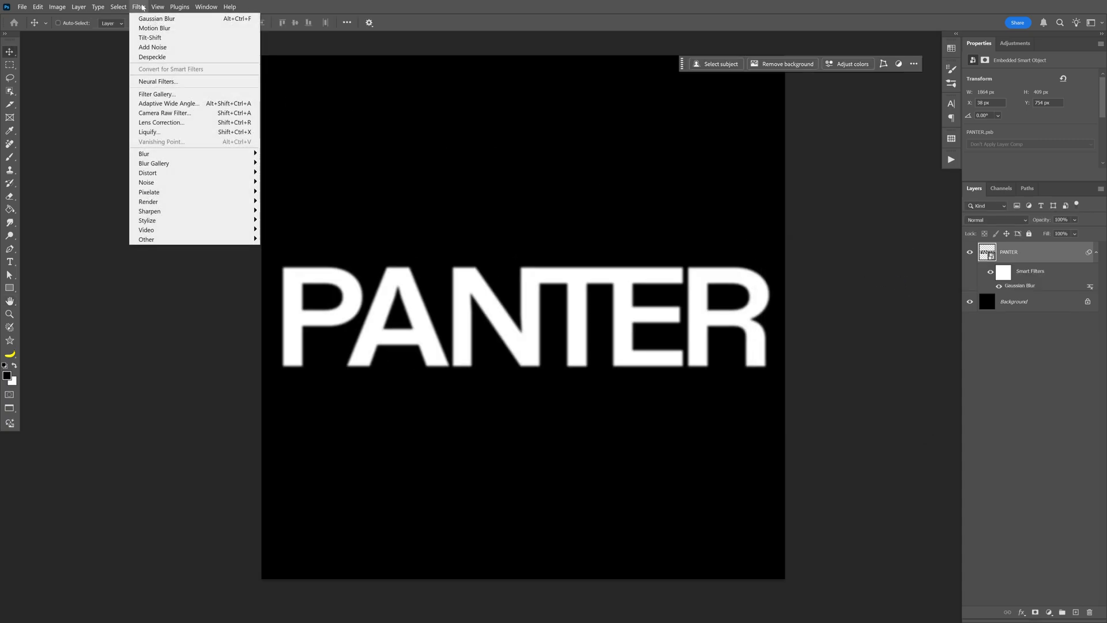
pyautogui.moveTo(173, 156)
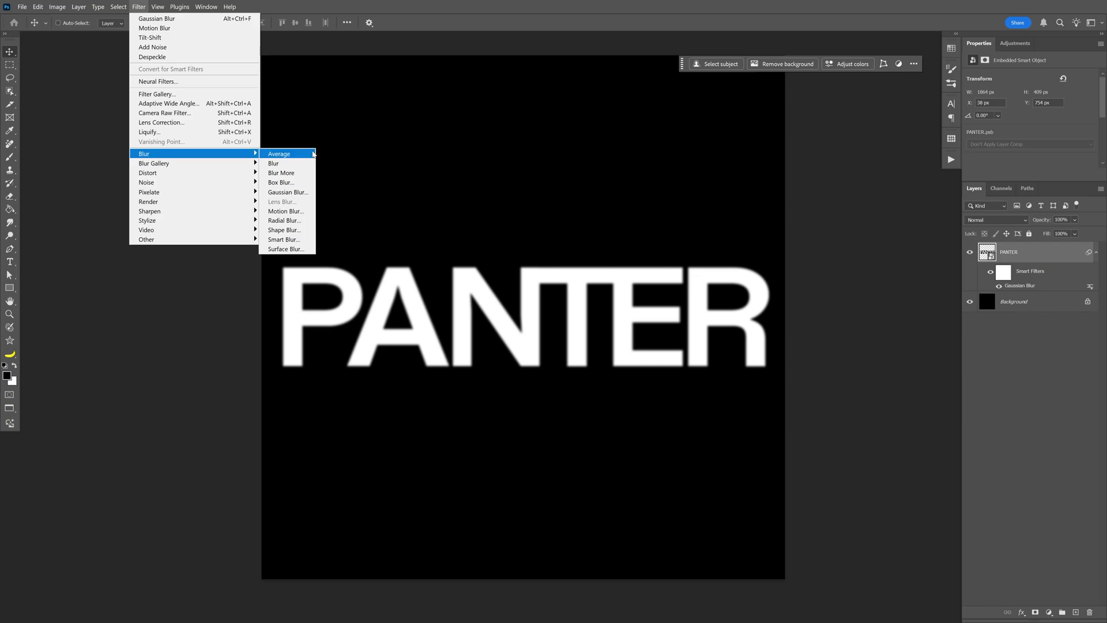
pyautogui.click(308, 213)
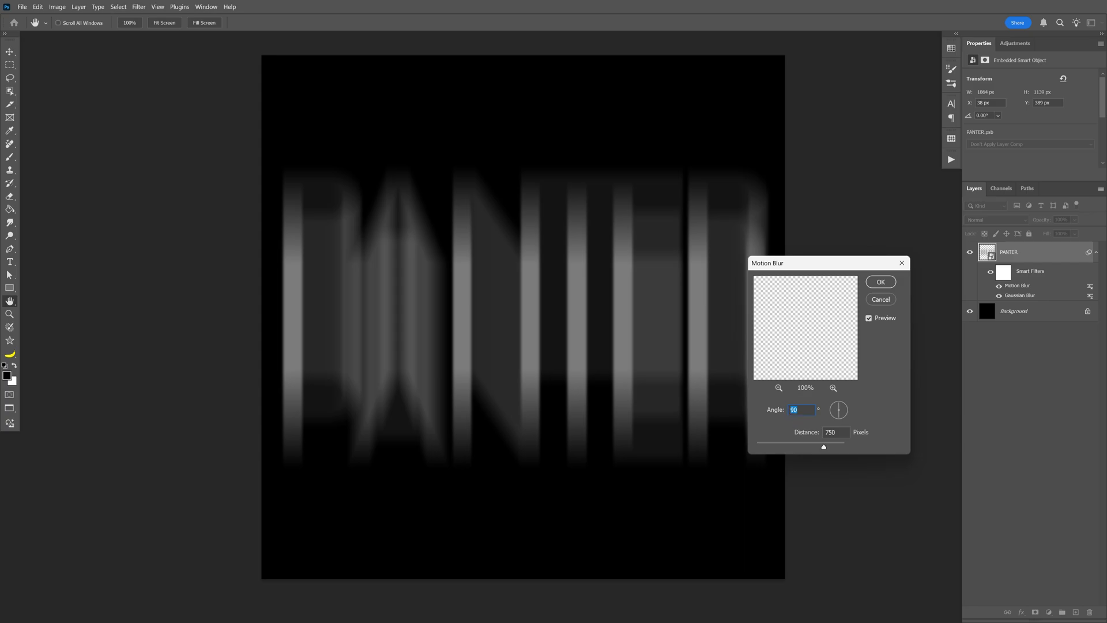
pyautogui.write('25')
pyautogui.click(880, 284)
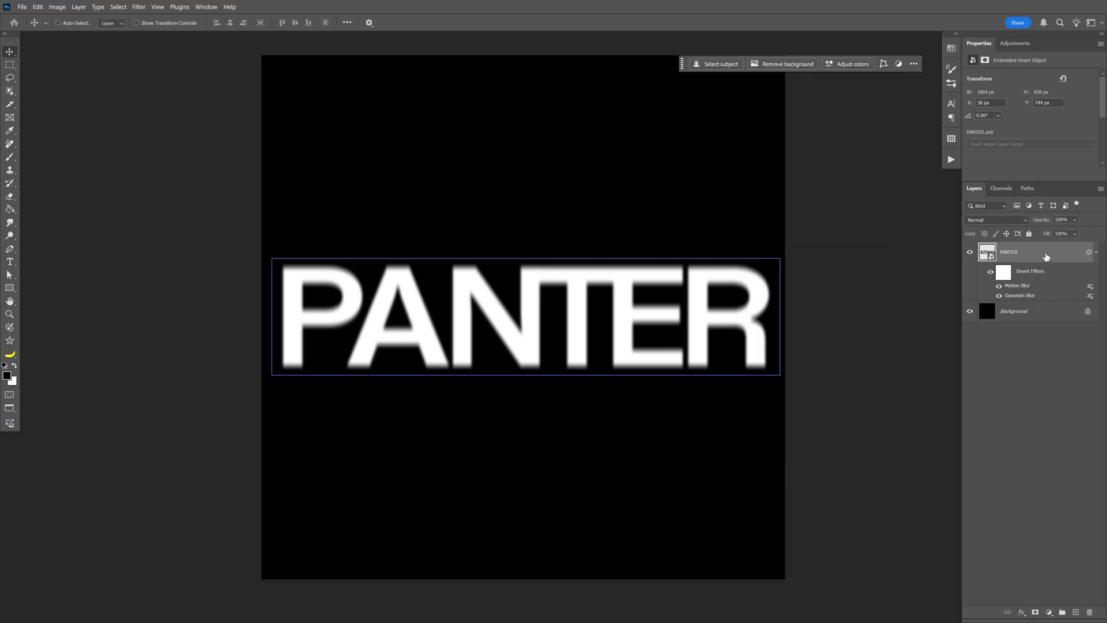
# Duplicate the blurred PANTER layer until there are eight copies.
pyautogui.press('ctrl')
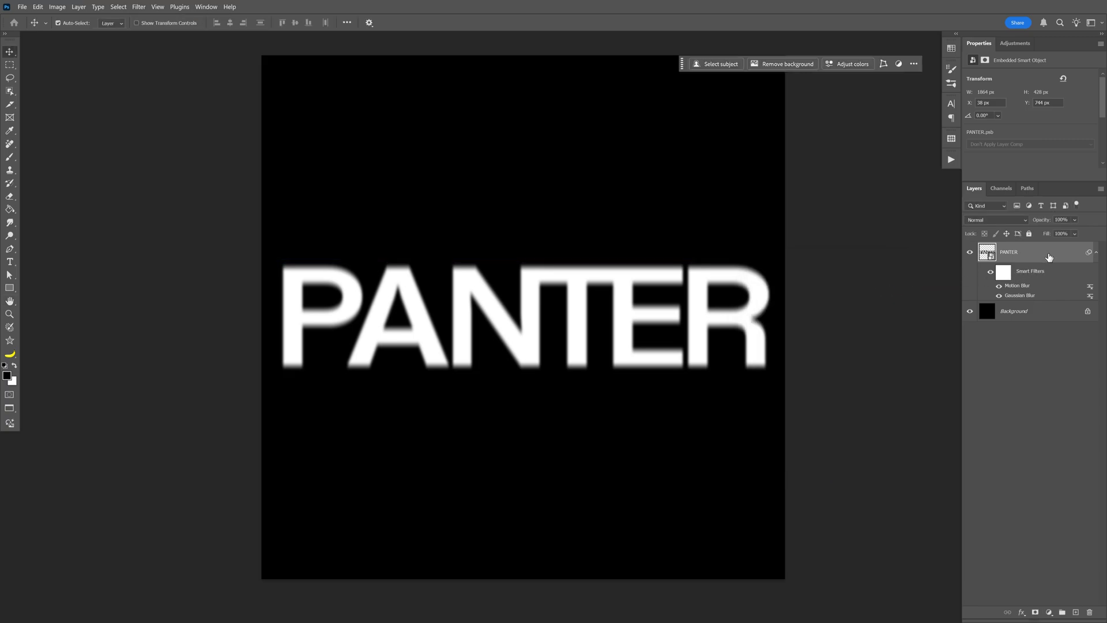
pyautogui.hotkey('ctrl', 'j')
pyautogui.hotkey('ctrl', 'j')
pyautogui.hotkey('ctrl', 'j')
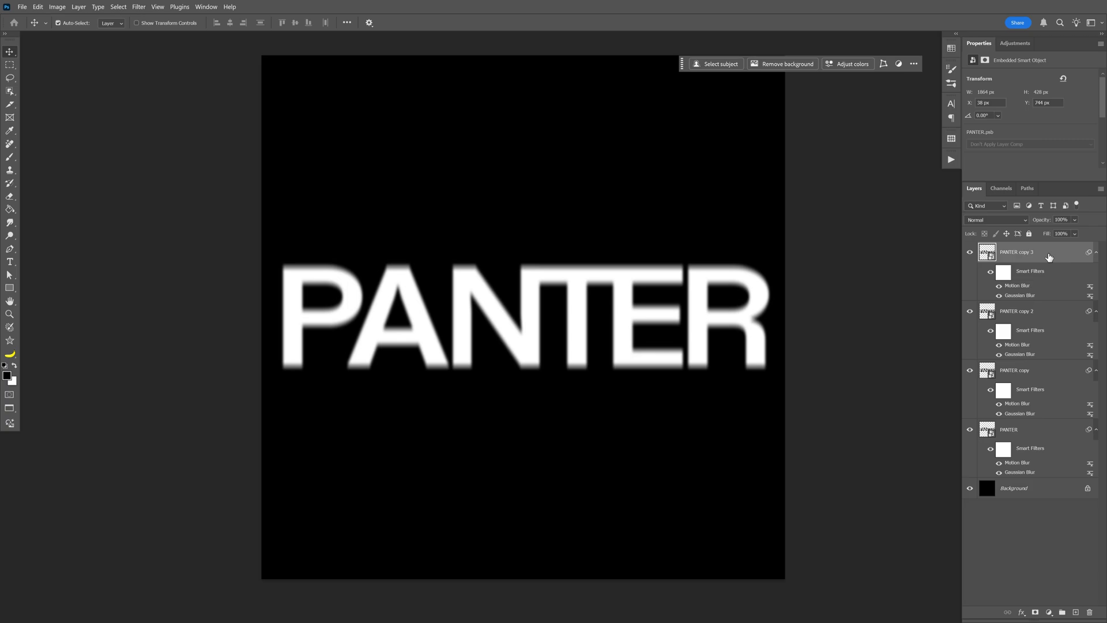
pyautogui.hotkey('ctrl', 'j')
pyautogui.hotkey('ctrl', 'j')
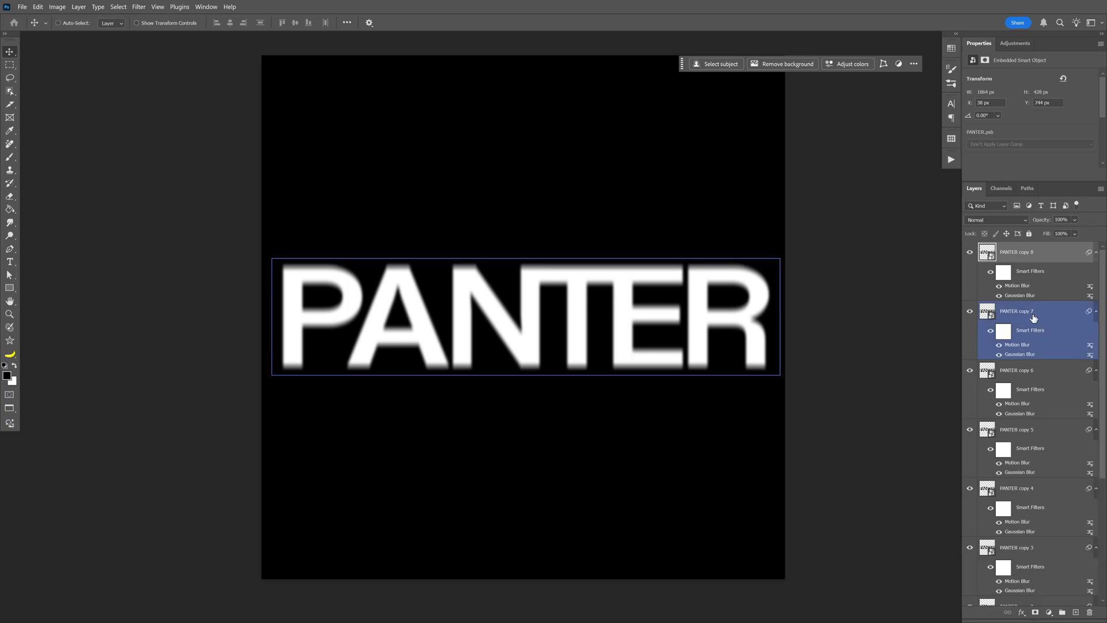
# Select all the PANTER layers and move them together up to the upper edge of the canvas.
pyautogui.scroll(-3, 1030, 331)
pyautogui.keyDown('shift'); pyautogui.click(1038, 544); pyautogui.keyUp('shift')
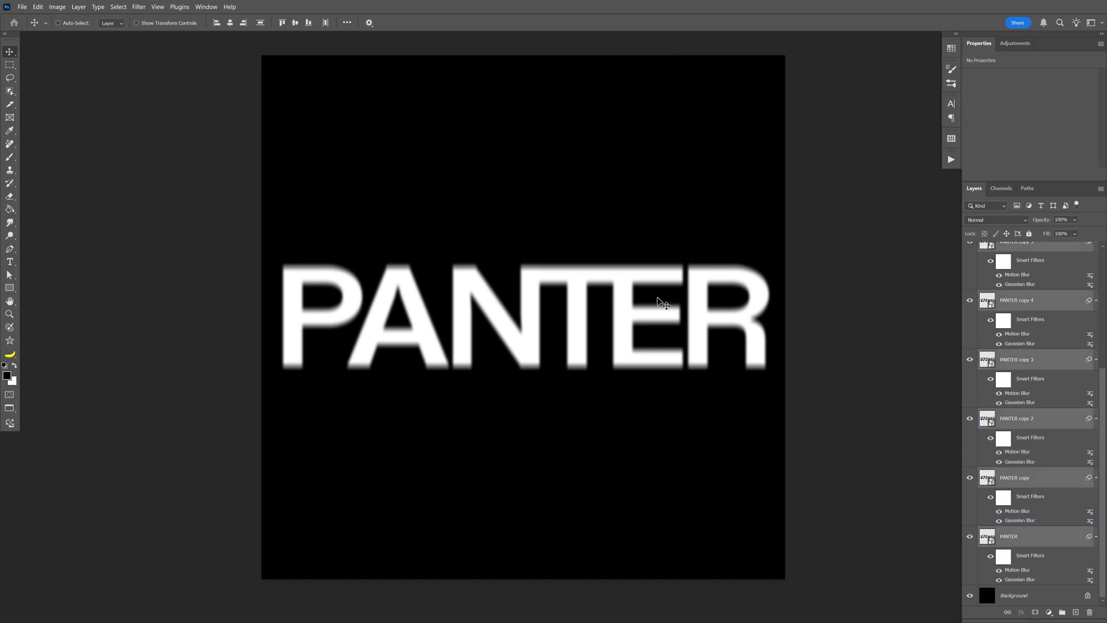
pyautogui.moveTo(603, 280); pyautogui.dragTo(603, 107)
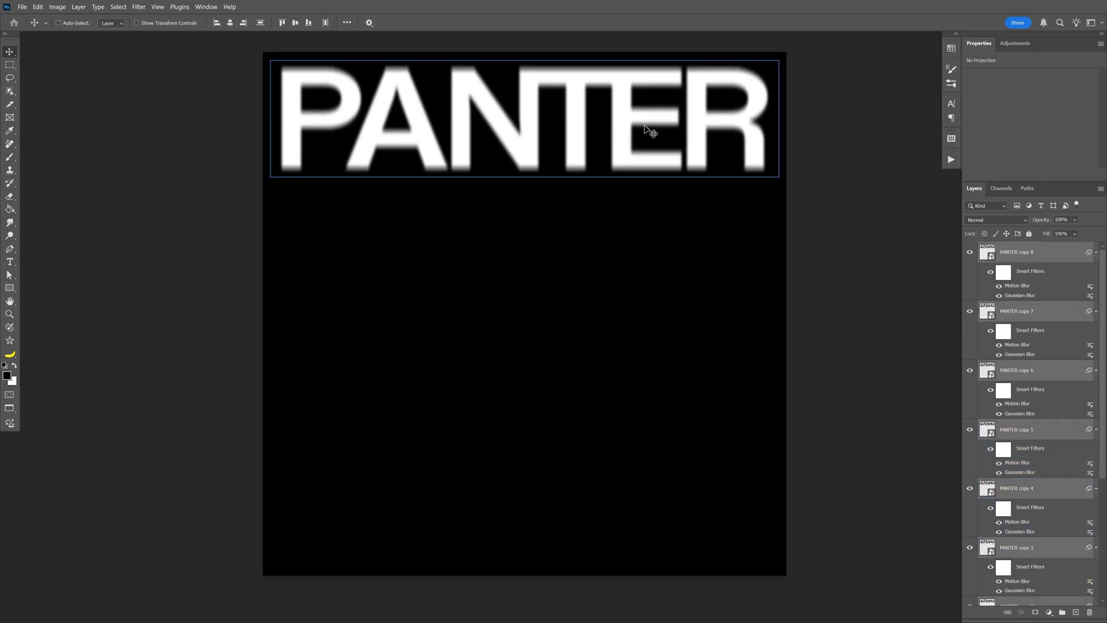
# Exclude PANTER copy 8 from the selection and move the other PANTER layers down to form a partly overlapped second row.
pyautogui.press('ctrl')
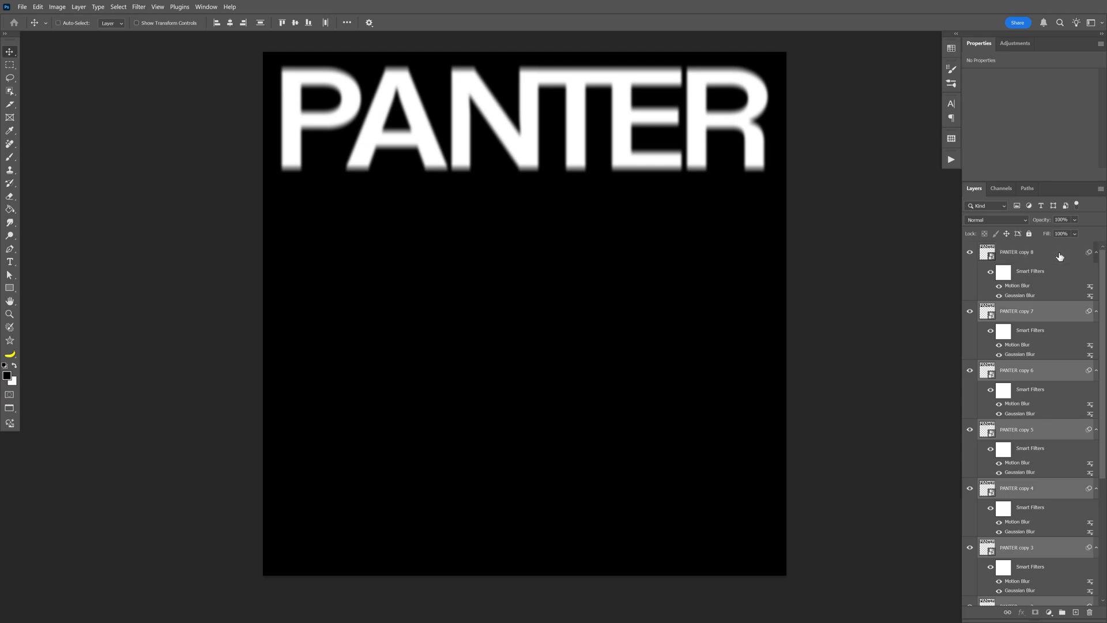
pyautogui.click(1059, 256)
pyautogui.click(1010, 286)
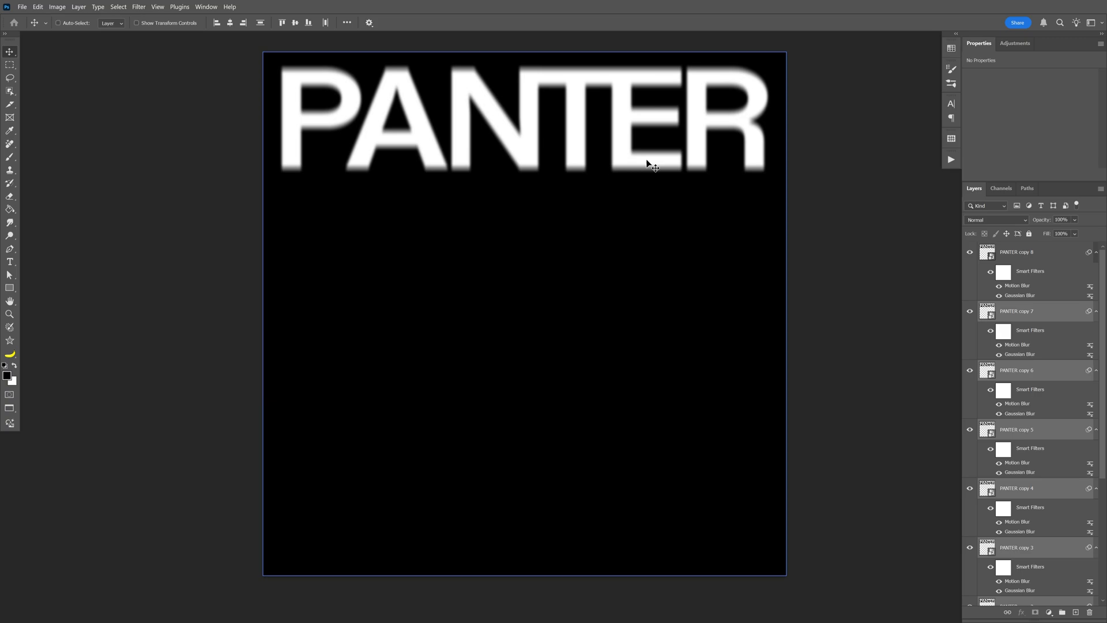
pyautogui.keyDown('ctrl'); pyautogui.click(603, 128); pyautogui.keyUp('ctrl')
pyautogui.moveTo(583, 119); pyautogui.dragTo(576, 192)
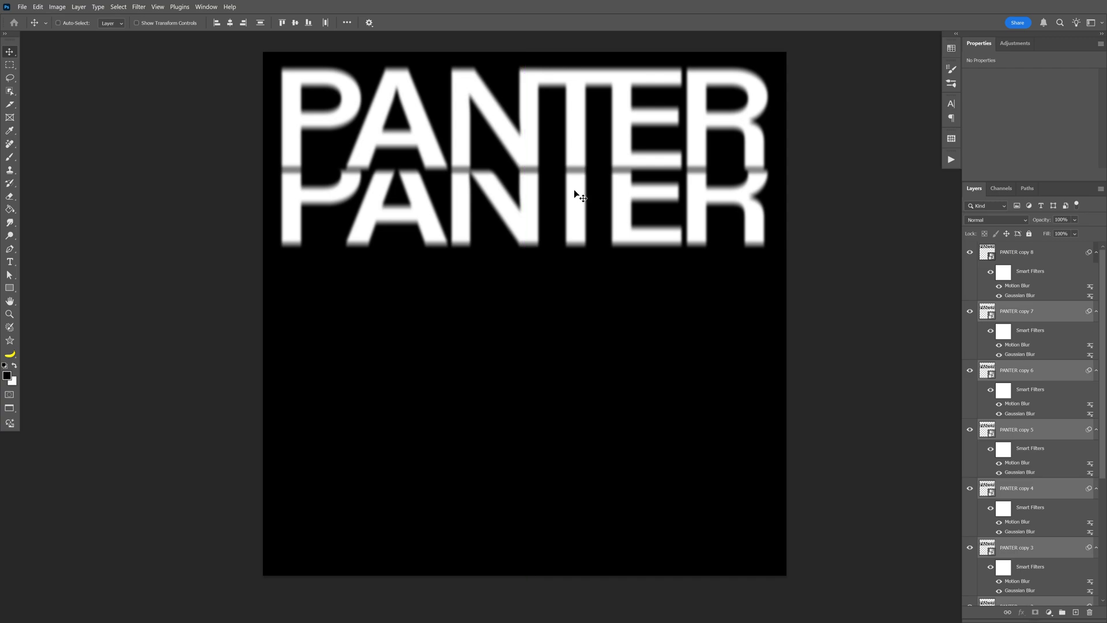
# Exclude PANTER copy 7 from the selection and move the remaining layers down to form the third row.
pyautogui.press('ctrl')
pyautogui.click(1057, 315)
pyautogui.moveTo(637, 213); pyautogui.dragTo(606, 275)
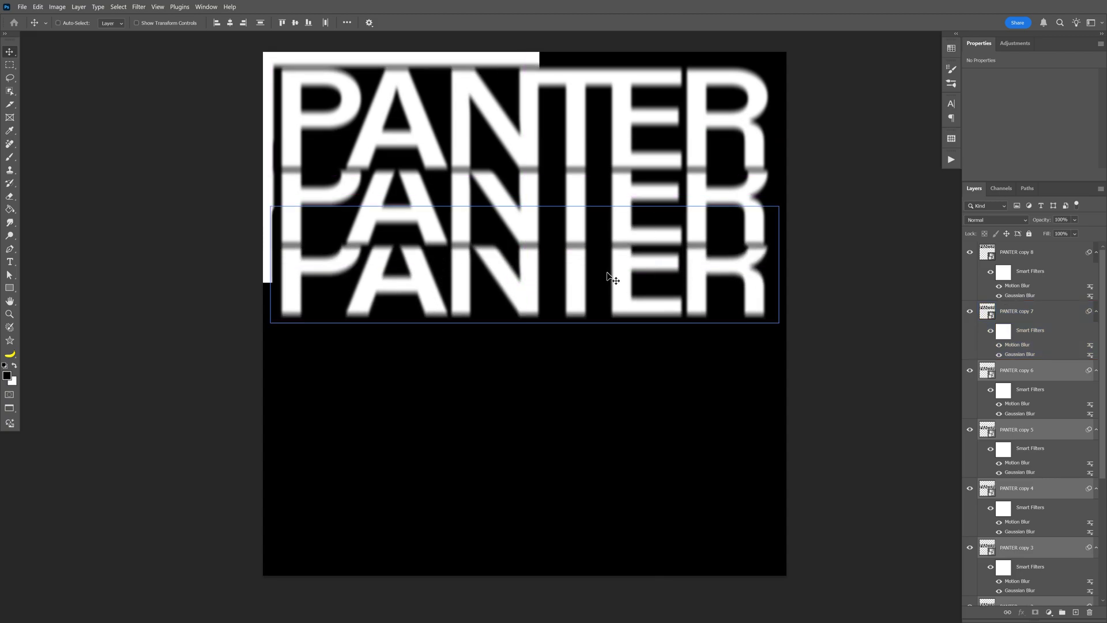
# Form the fourth and fifth rows by leaving PANTER copies 6 and 5 in place, shifting the rest down about 146 px for the fifth.
pyautogui.press('ctrl')
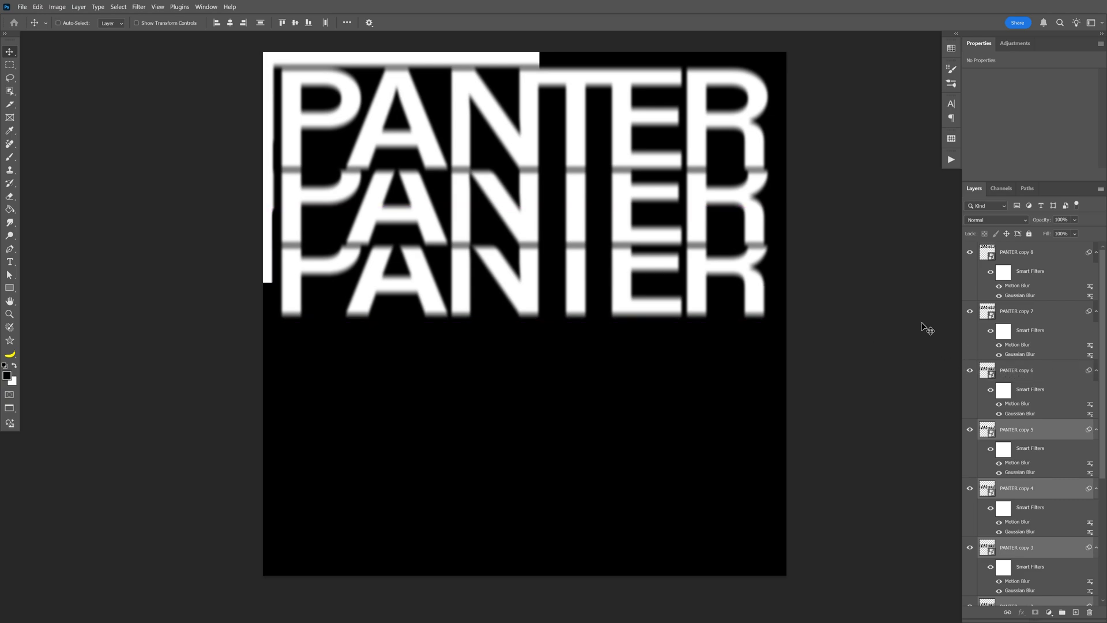
pyautogui.moveTo(517, 287); pyautogui.dragTo(511, 347)
pyautogui.keyDown('ctrl'); pyautogui.keyDown('shift'); pyautogui.click(393, 330); pyautogui.keyUp('shift'); pyautogui.keyUp('ctrl')
pyautogui.moveTo(385, 333); pyautogui.dragTo(384, 377)
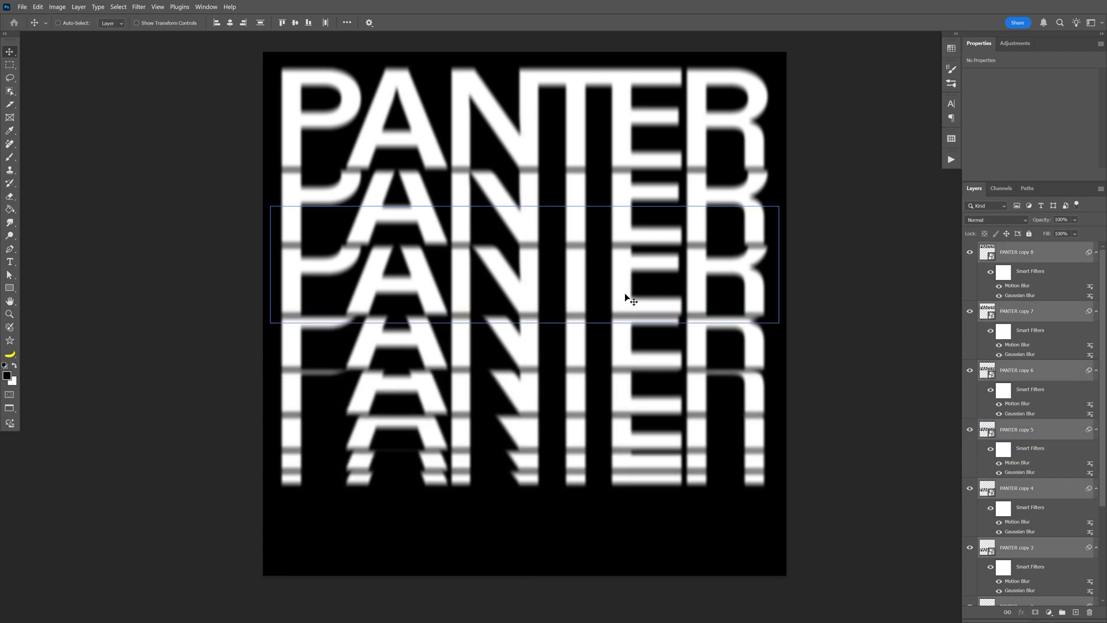
# Offset the remaining lower PANTER layers downward with progressively tighter spacing to complete the stacked rows.
pyautogui.moveTo(632, 287); pyautogui.dragTo(633, 315)
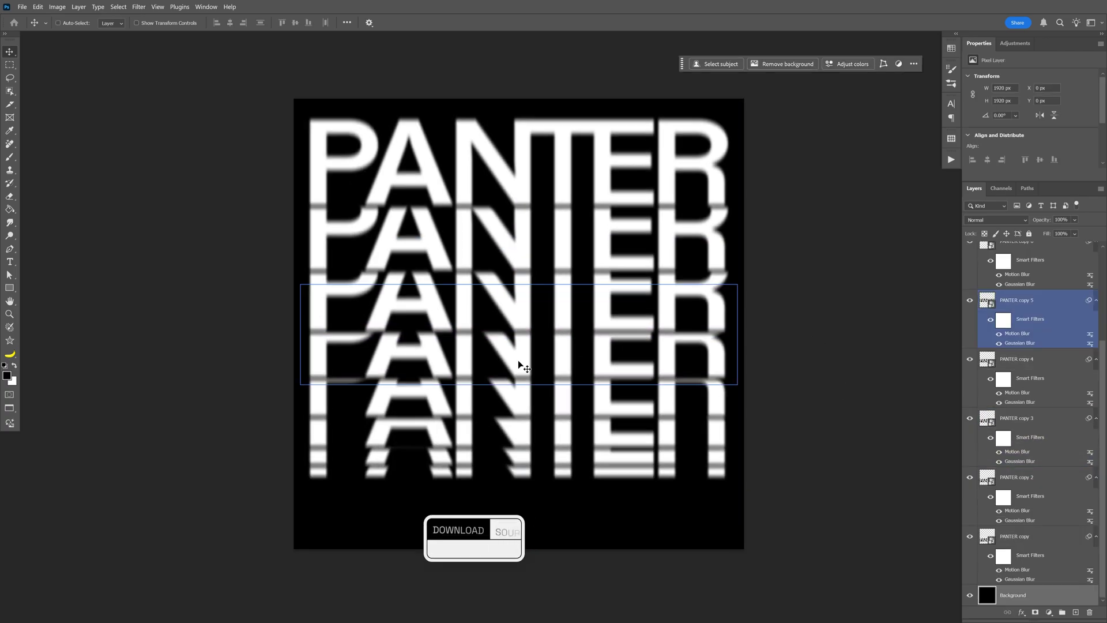
pyautogui.hotkey('alt', '[')
pyautogui.hotkey('alt', '[')
pyautogui.hotkey('alt', '[')
pyautogui.hotkey('alt', '[')
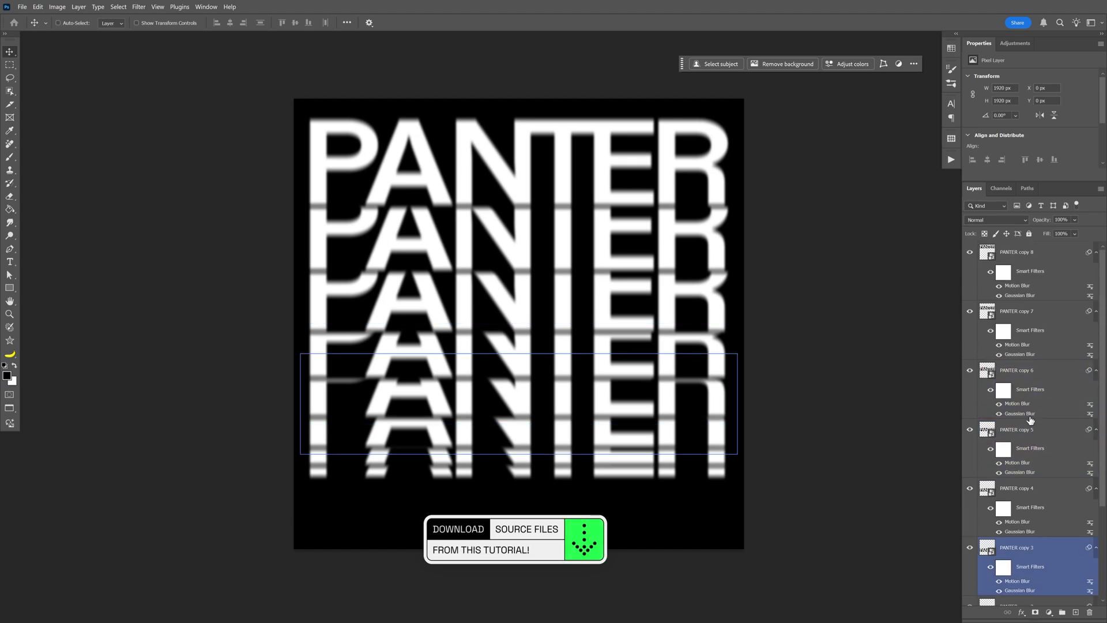
# Set the Motion Blur distance of PANTER copy 7 to 50 pixels.
pyautogui.click(1030, 419)
pyautogui.click(1035, 317)
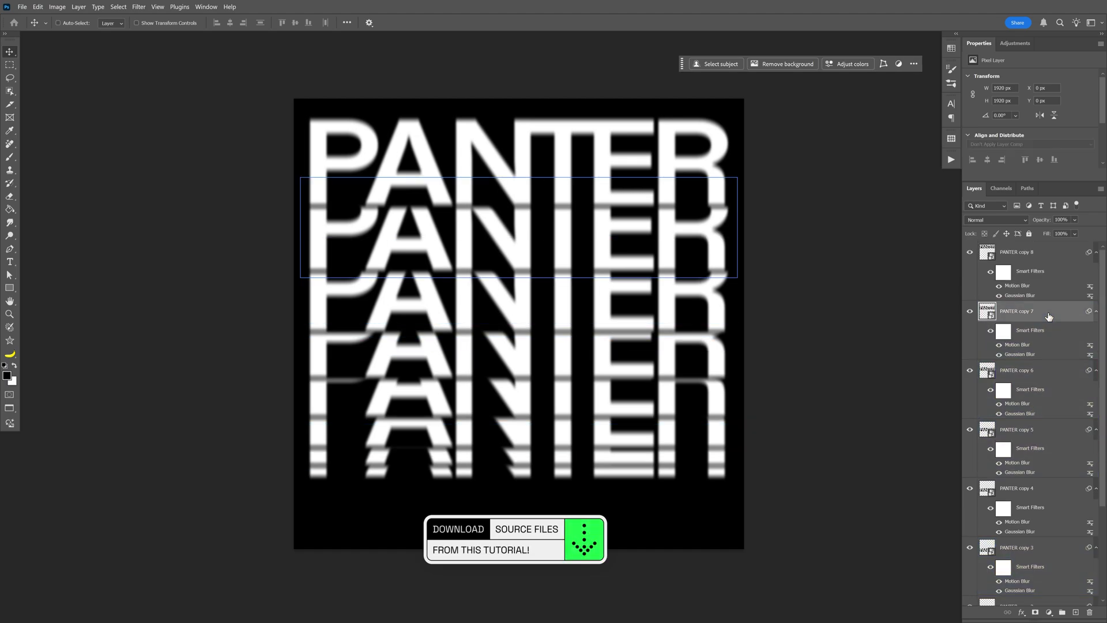
pyautogui.doubleClick(1018, 344)
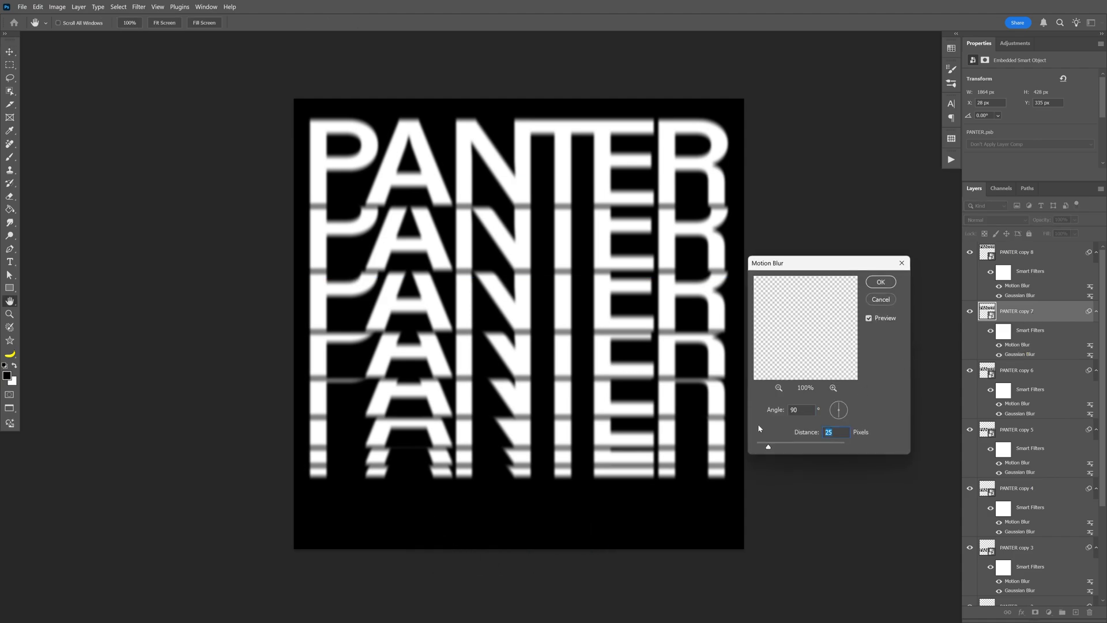
pyautogui.write('50')
pyautogui.press('Return')
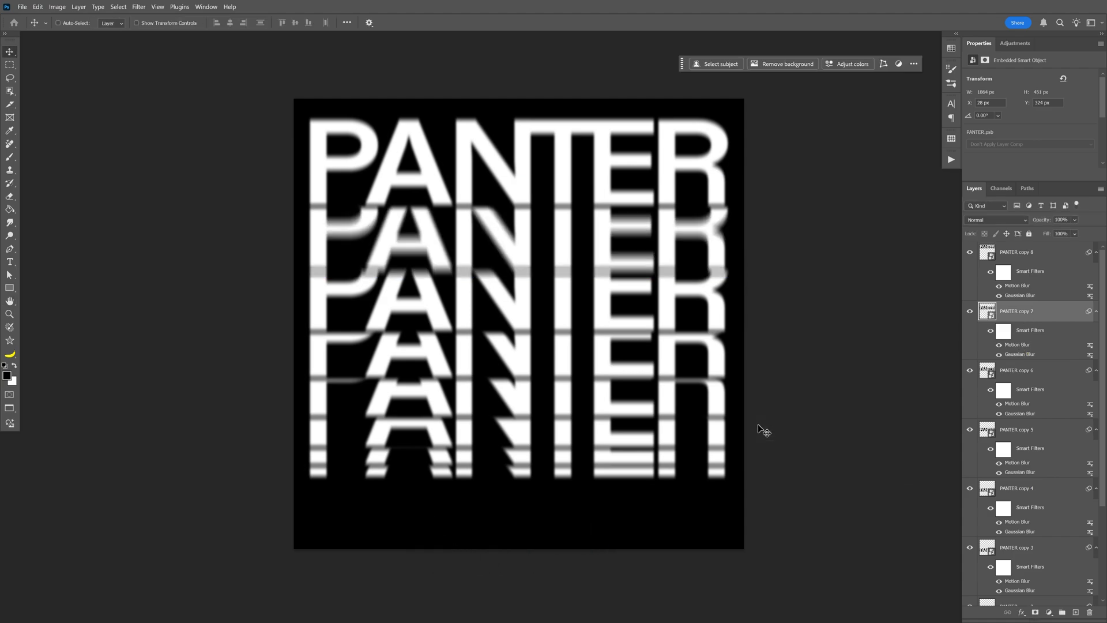
# Set the Motion Blur distance of PANTER copy 6 to 70 pixels.
pyautogui.click(1022, 405)
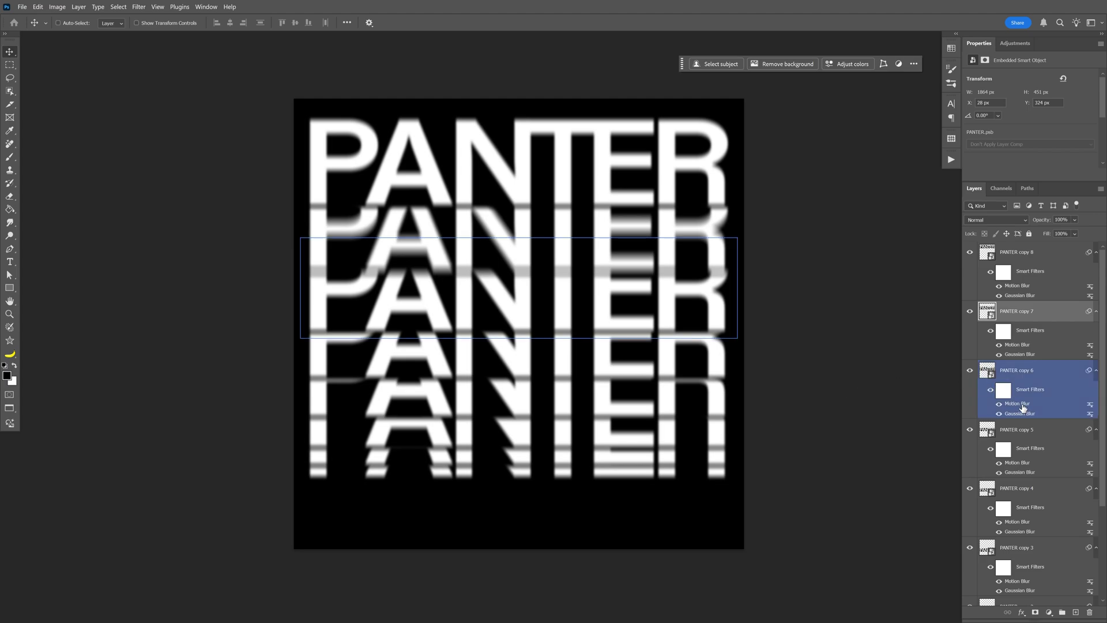
pyautogui.doubleClick(1022, 405)
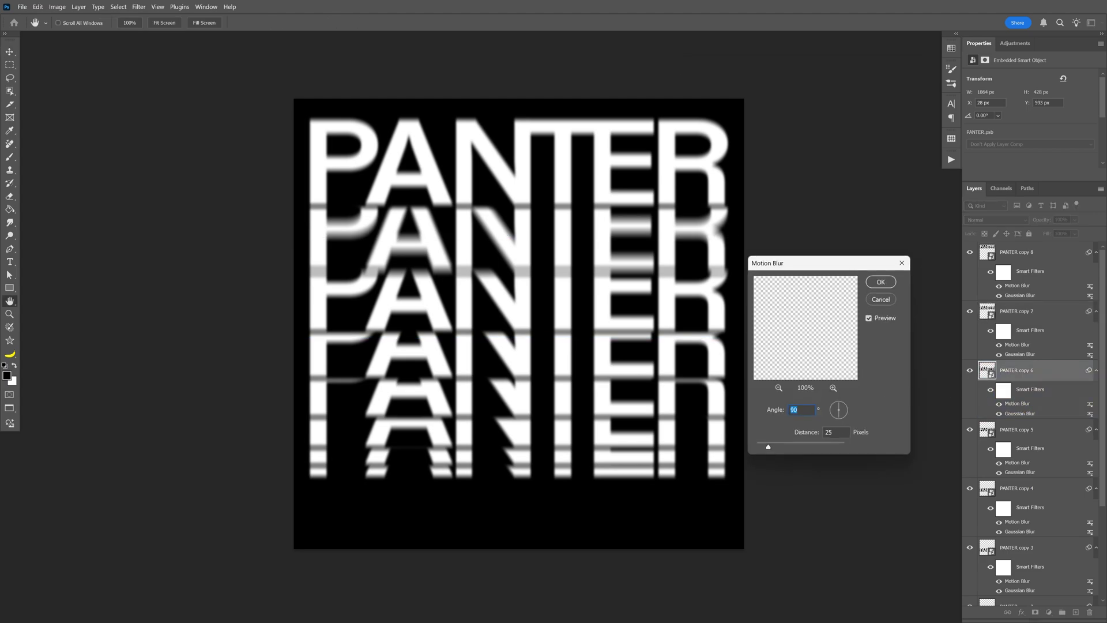
pyautogui.write('70')
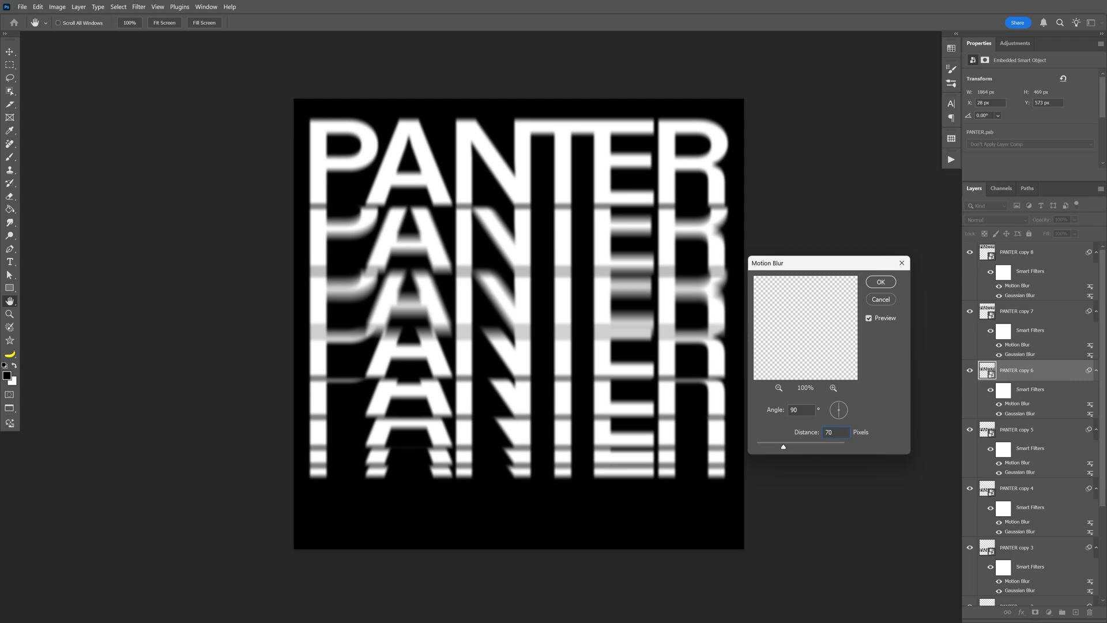
pyautogui.press('Return')
# Raise the Motion Blur distance of PANTER copy 5 above that of PANTER copy 6.
pyautogui.click(1021, 459)
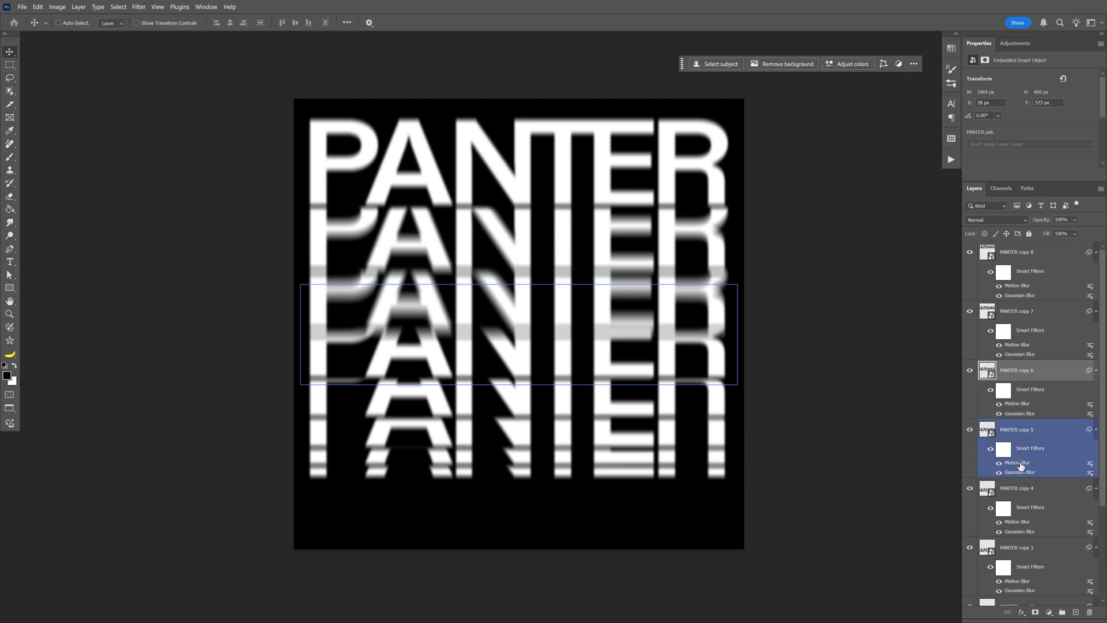
pyautogui.doubleClick(1019, 463)
pyautogui.press('Tab')
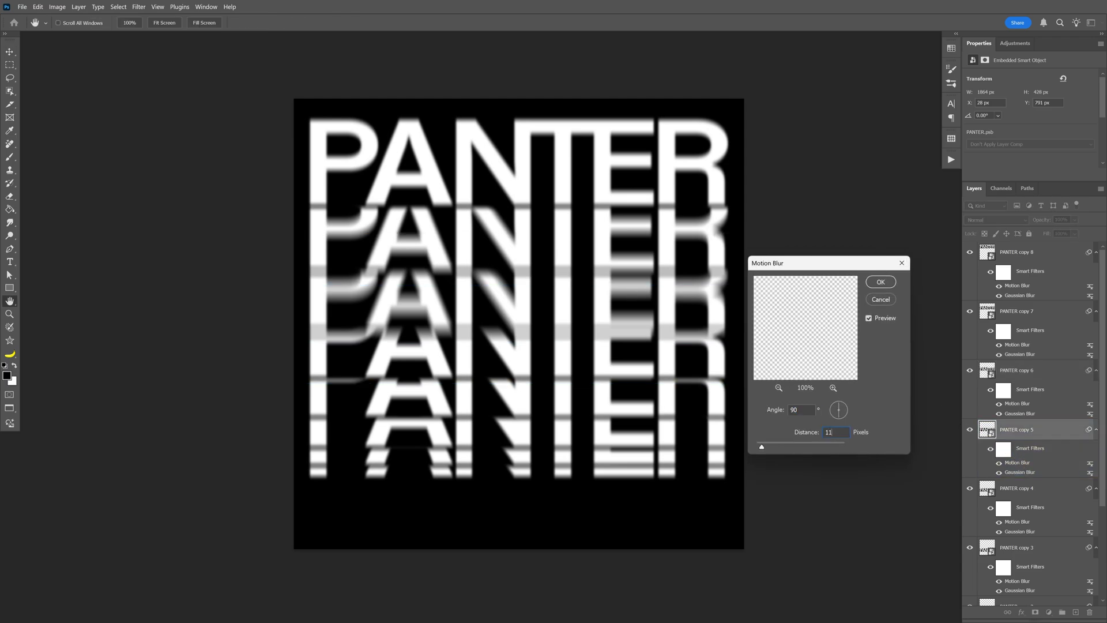
pyautogui.write('11')
pyautogui.press('Return')
# Raise the Motion Blur distance of PANTER copy 4 above that of PANTER copy 5.
pyautogui.click(1023, 524)
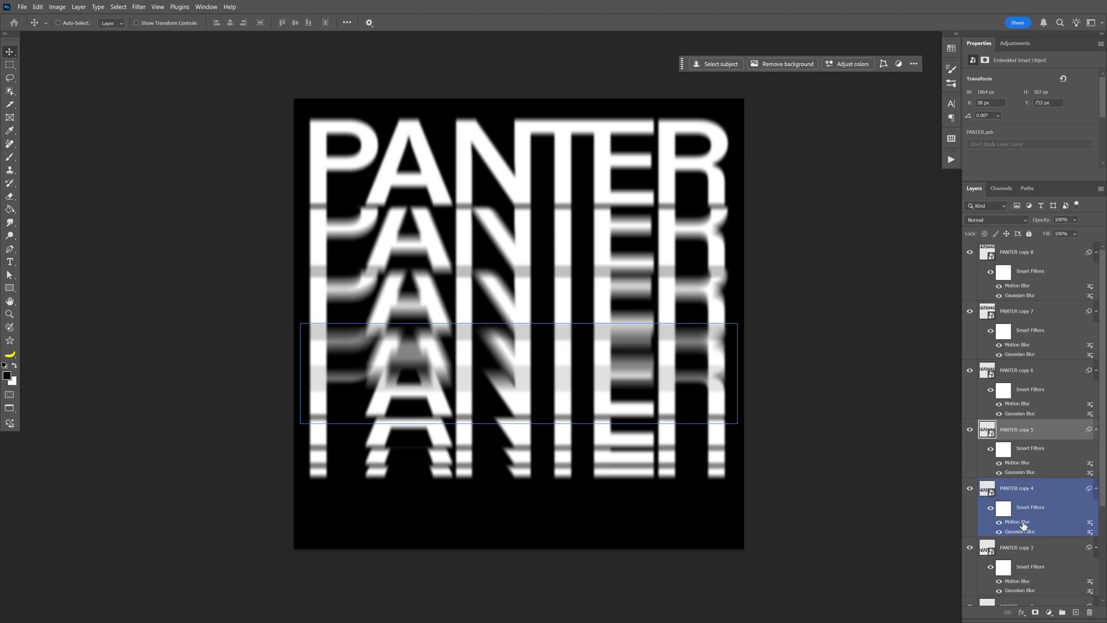
pyautogui.doubleClick(1023, 524)
pyautogui.write('108')
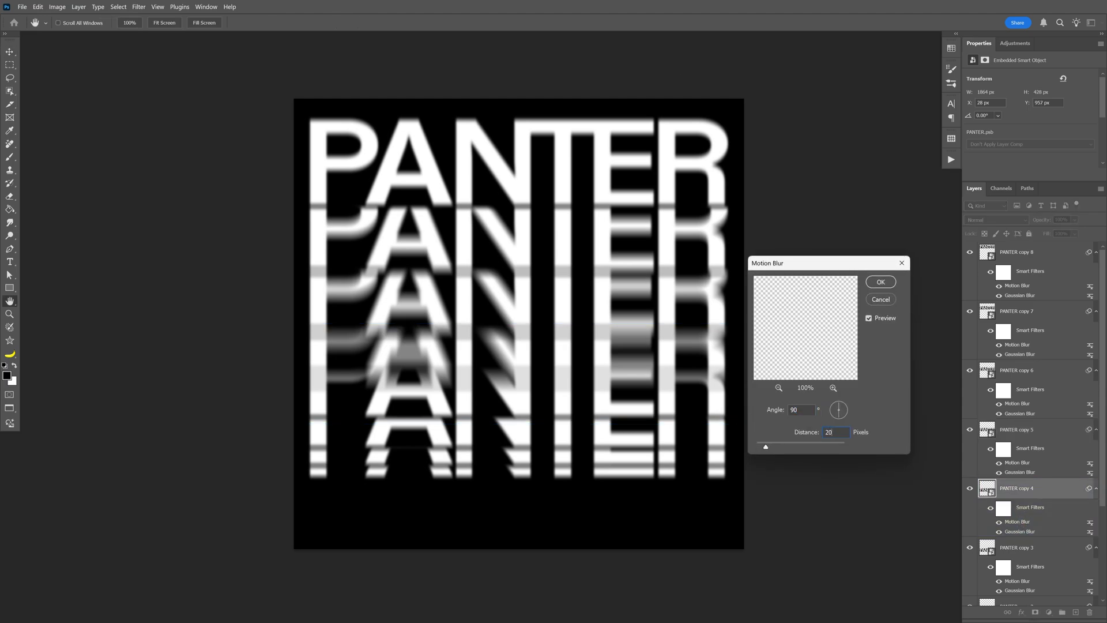
pyautogui.click(878, 283)
# Raise the Motion Blur distance of PANTER copy 3 above that of PANTER copy 4.
pyautogui.scroll(-3, 1009, 529)
pyautogui.click(1045, 420)
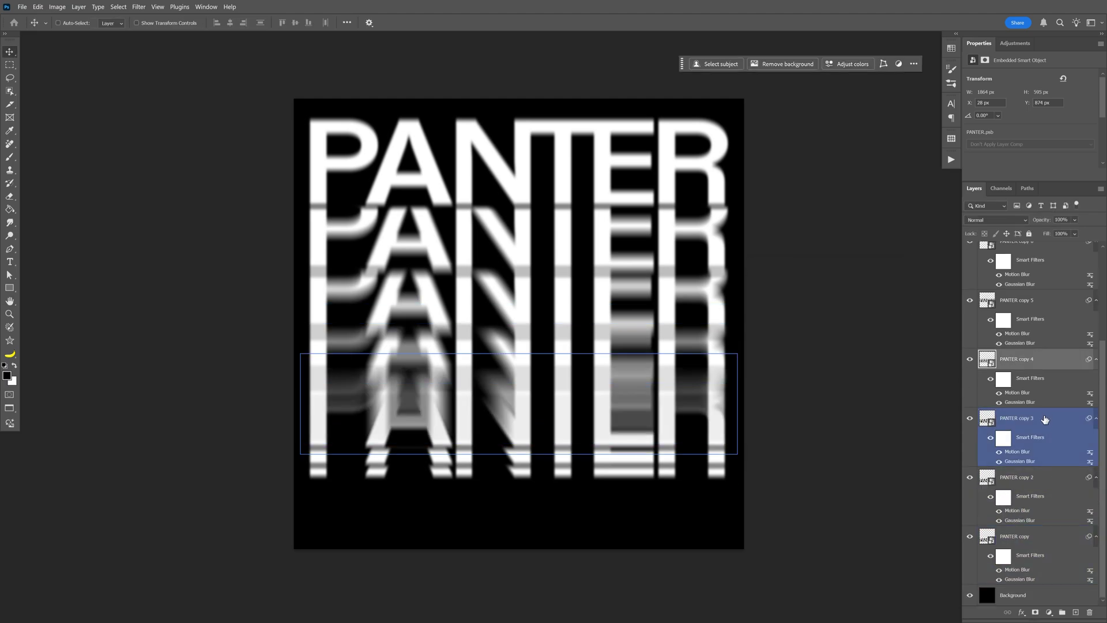
pyautogui.doubleClick(1018, 452)
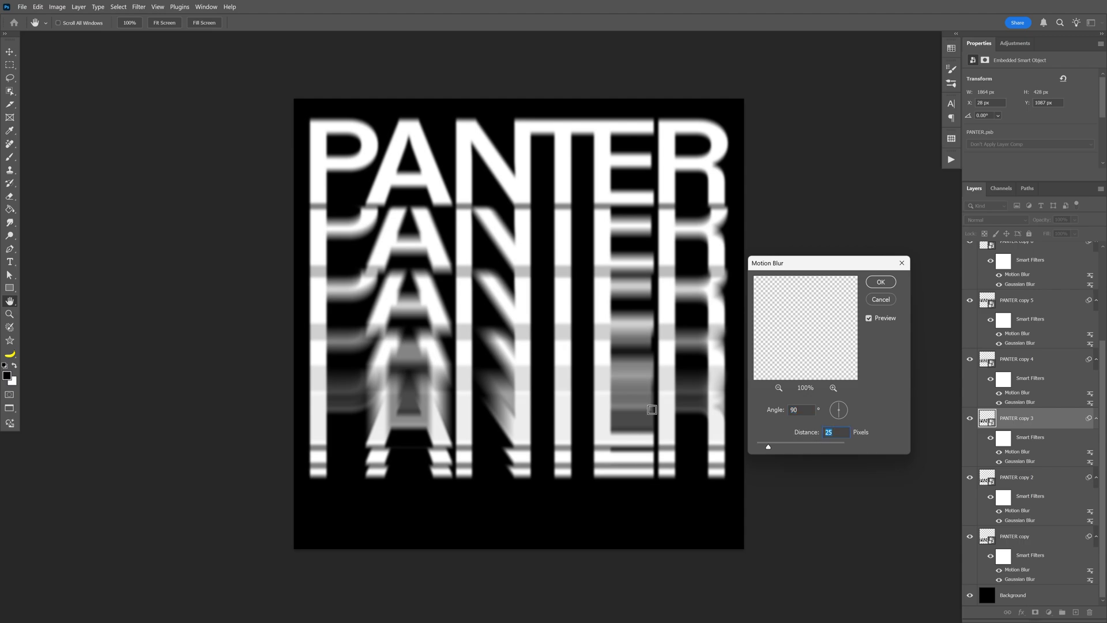
pyautogui.write('108')
pyautogui.press('Return')
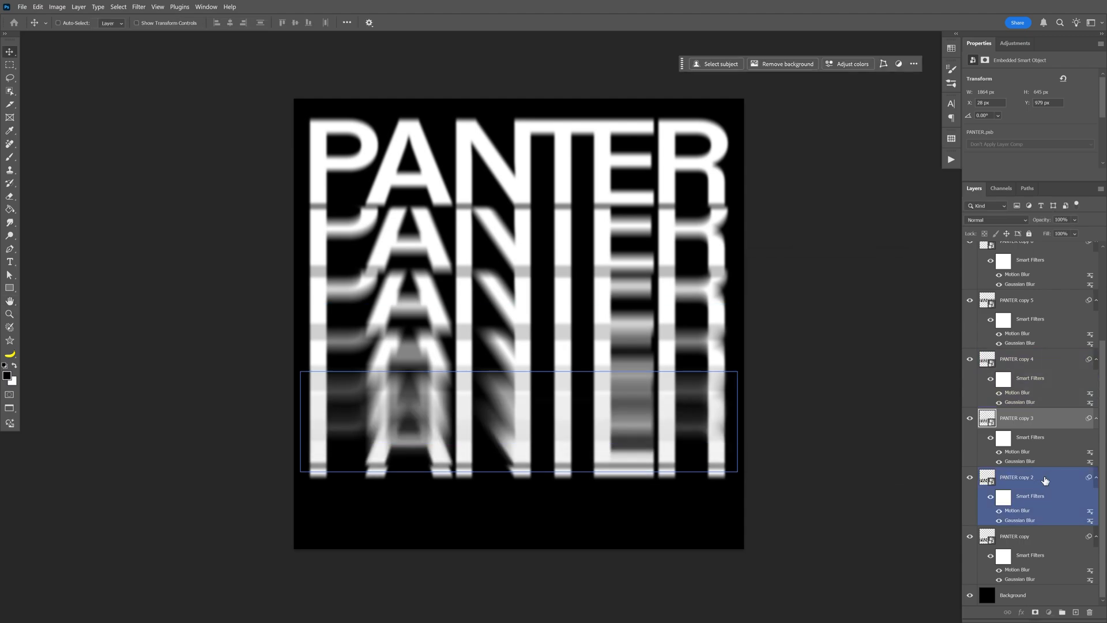
# Set the Motion Blur distance to 300 pixels on PANTER copy 2 and 500 pixels on PANTER copy.
pyautogui.doubleClick(1018, 510)
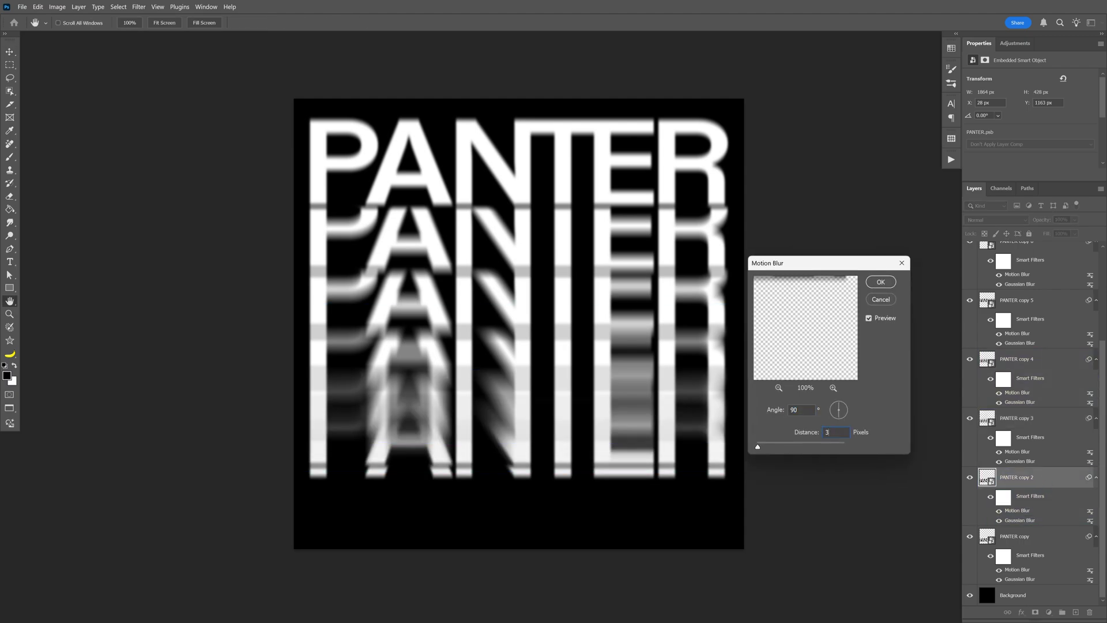
pyautogui.press('Return')
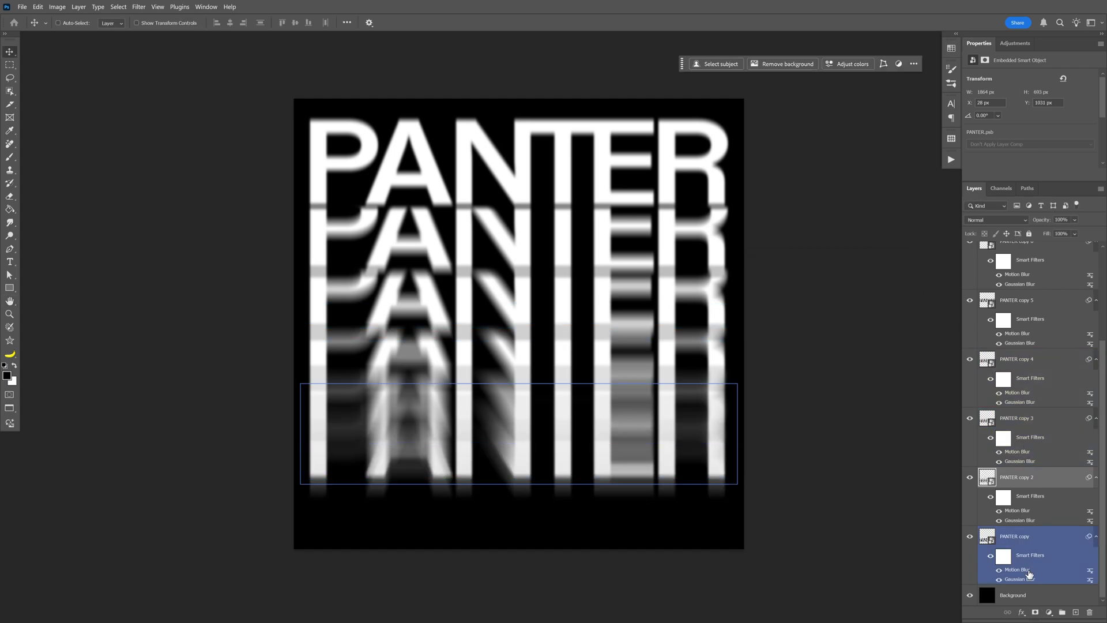
pyautogui.doubleClick(1017, 570)
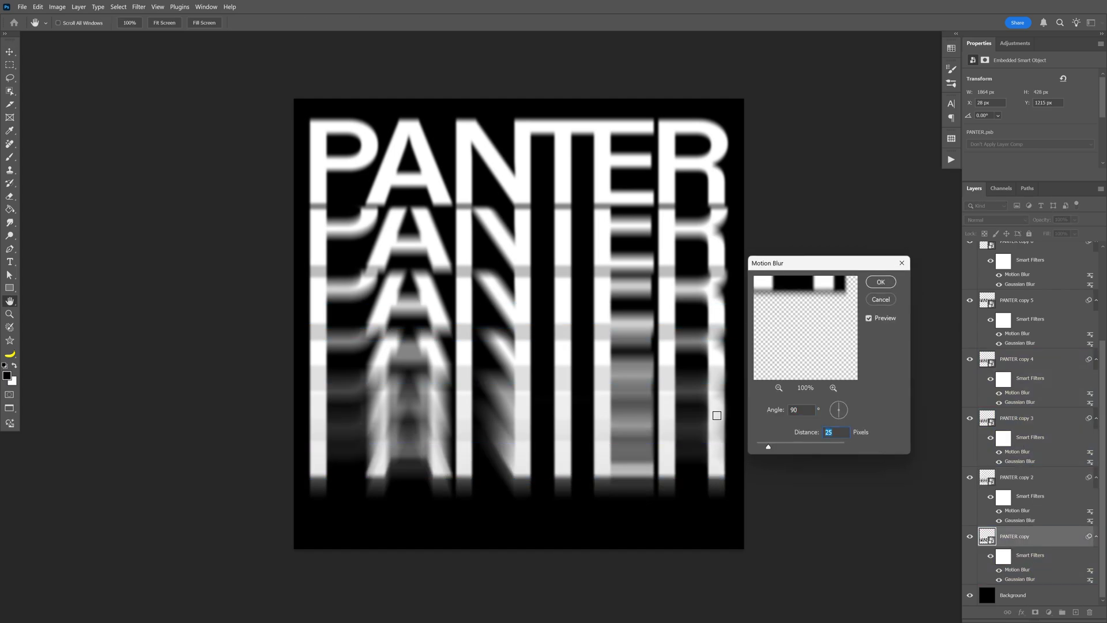
pyautogui.write('500')
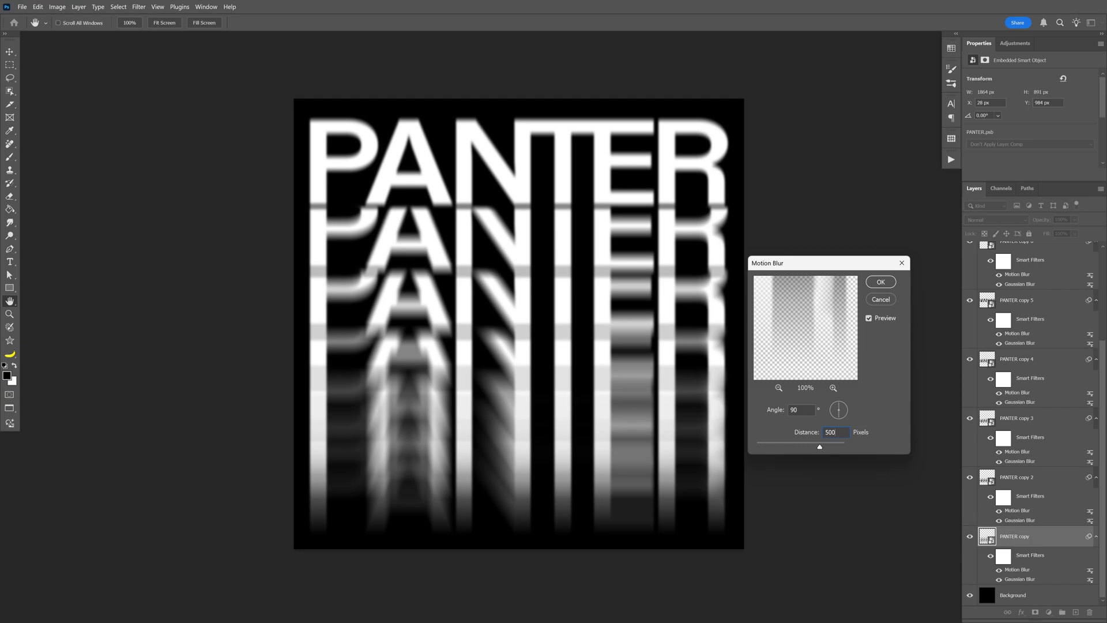
pyautogui.press('Return')
# Increase the Motion Blur distance of the lowest text layer, PANTER copy, to 1084 pixels.
pyautogui.doubleClick(1024, 571)
pyautogui.moveTo(812, 446); pyautogui.dragTo(828, 445)
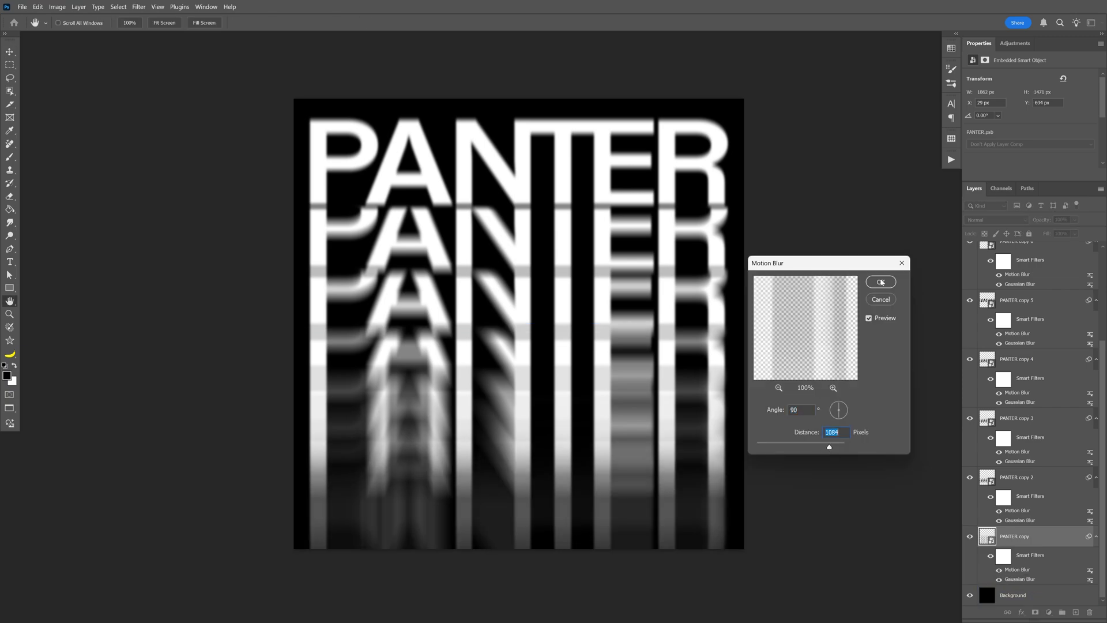
pyautogui.click(880, 282)
# Increase the Motion Blur distance of PANTER copy 2 to 657 pixels.
pyautogui.click(1062, 519)
pyautogui.doubleClick(1021, 511)
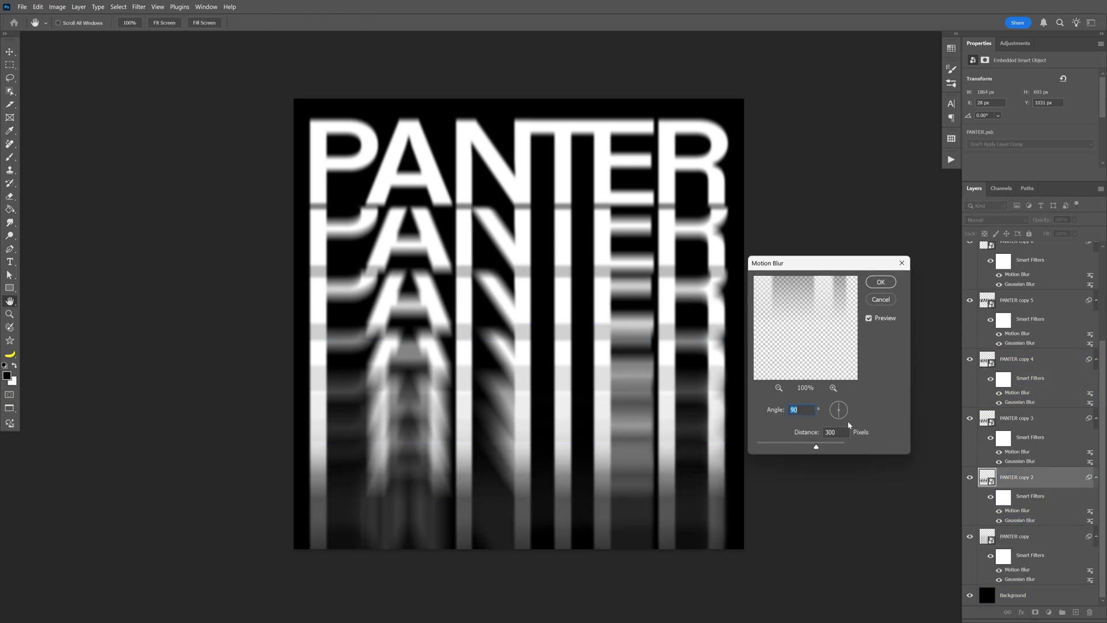
pyautogui.moveTo(821, 448); pyautogui.dragTo(823, 448)
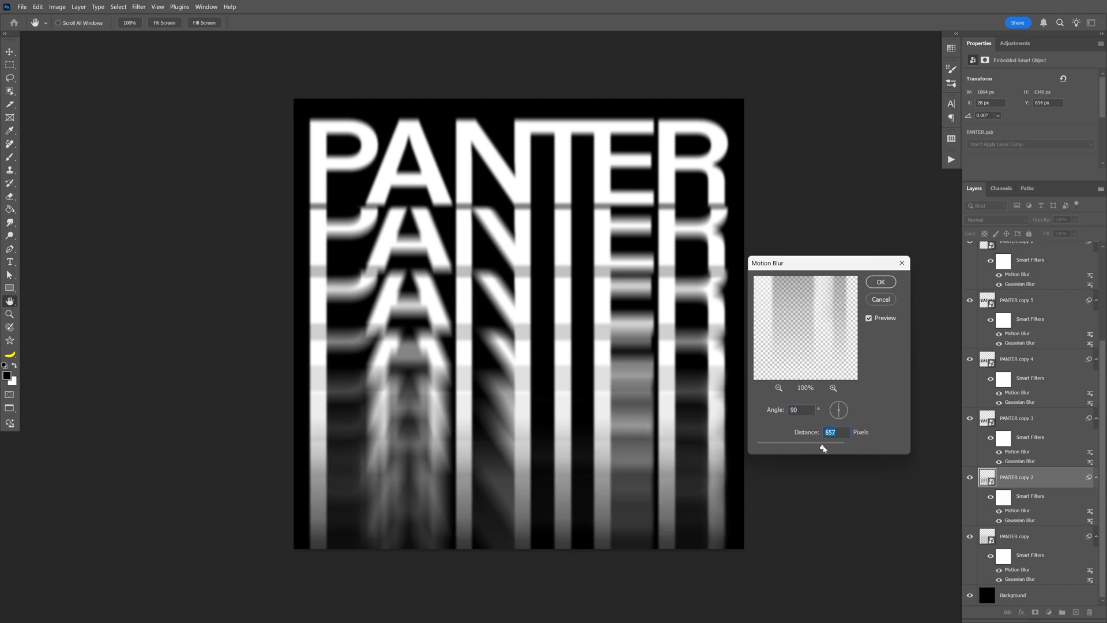
pyautogui.click(882, 282)
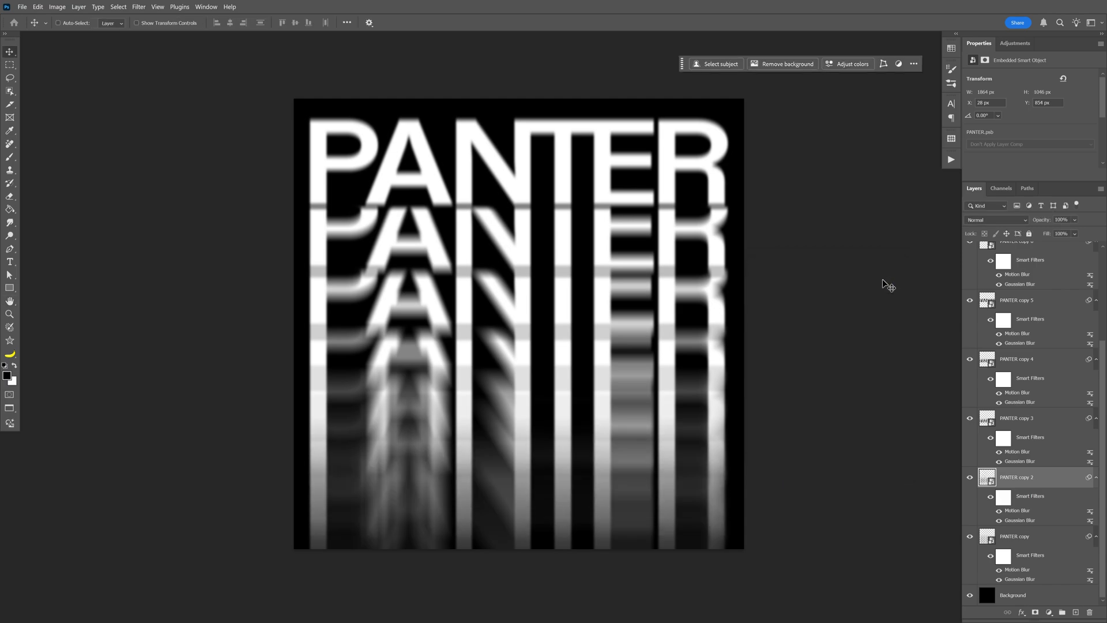
# Select every layer from Background up to PANTER copy 8 and convert them into a single smart object.
pyautogui.click(1032, 370)
pyautogui.click(1032, 429)
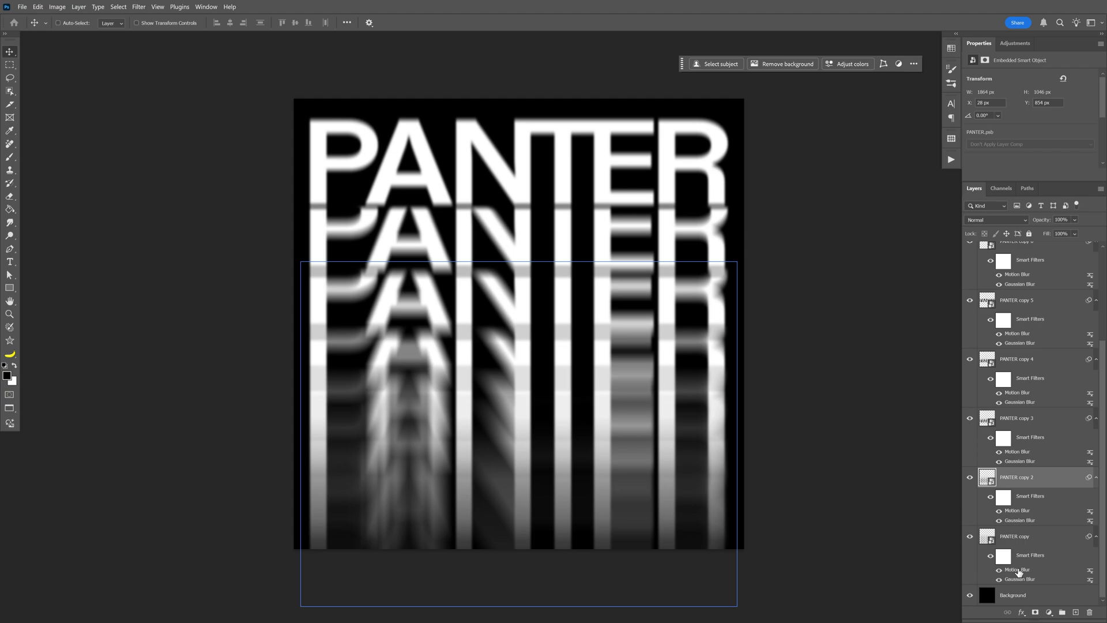
pyautogui.click(1032, 602)
pyautogui.click(1034, 598)
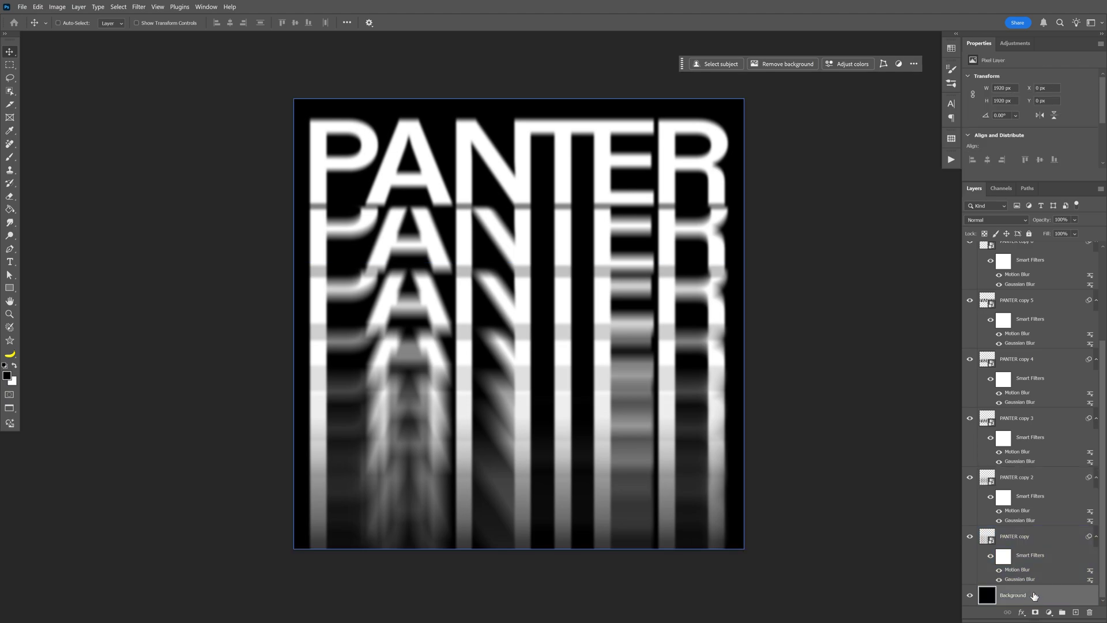
pyautogui.scroll(3, 1033, 596)
pyautogui.keyDown('ctrl'); pyautogui.click(1037, 260); pyautogui.keyUp('ctrl')
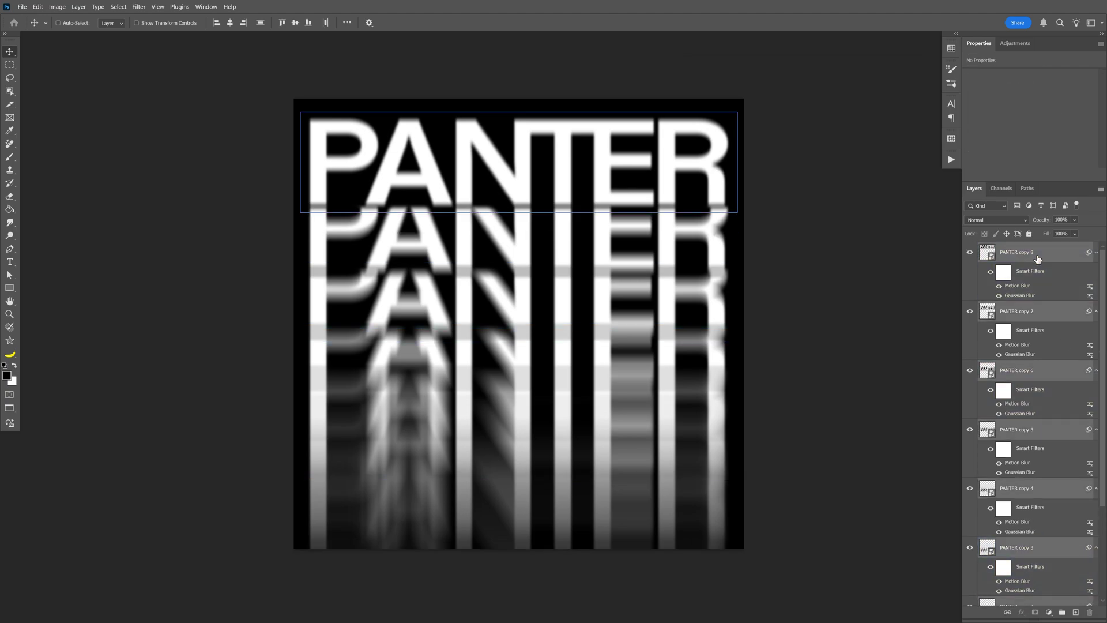
pyautogui.rightClick(1037, 259)
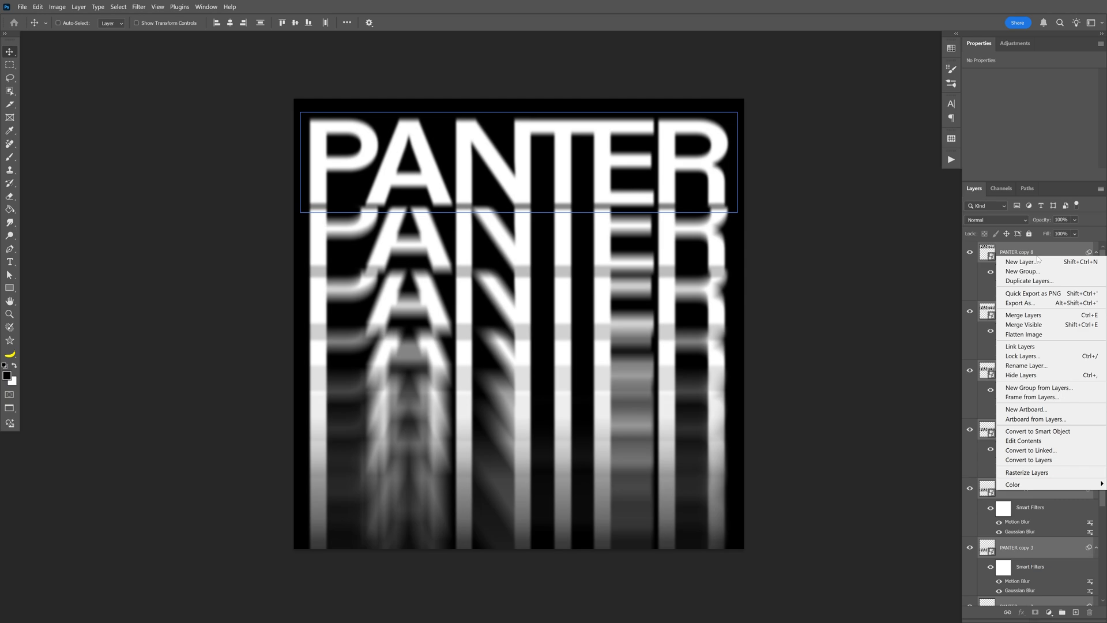
pyautogui.click(1067, 432)
# Rename the combined smart object layer as Tilt Shift.
pyautogui.doubleClick(1016, 252)
pyautogui.write('Tilt Shift')
pyautogui.press('Return')
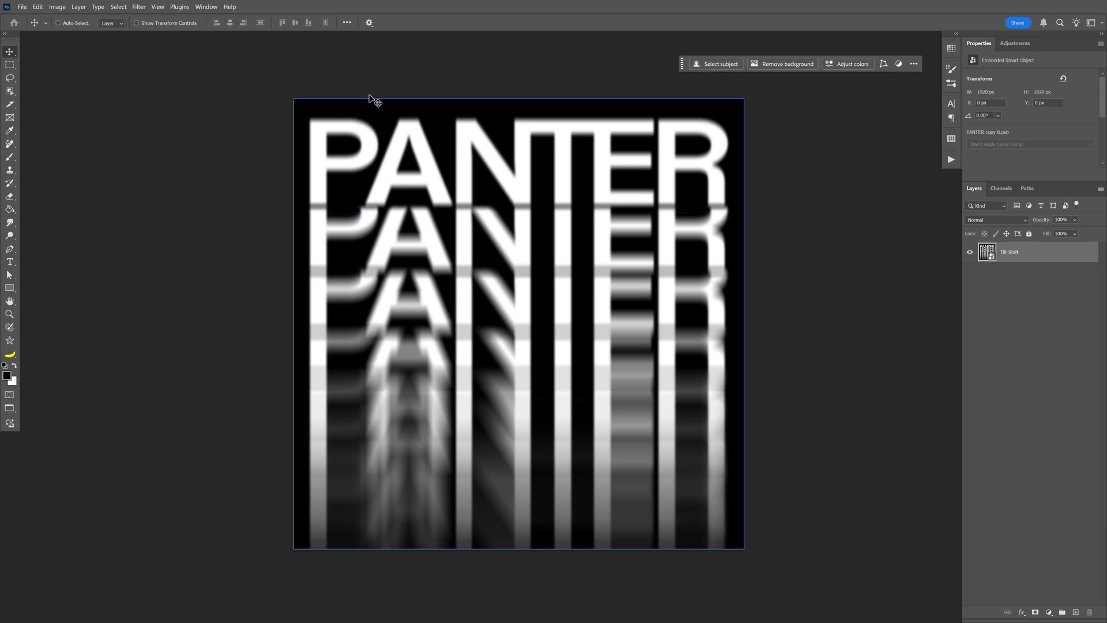
# Apply a 36 px Tilt-Shift blur centred on the canvas's top edge, with its transition extending down to the bottom edge.
pyautogui.click(138, 6)
pyautogui.moveTo(161, 166)
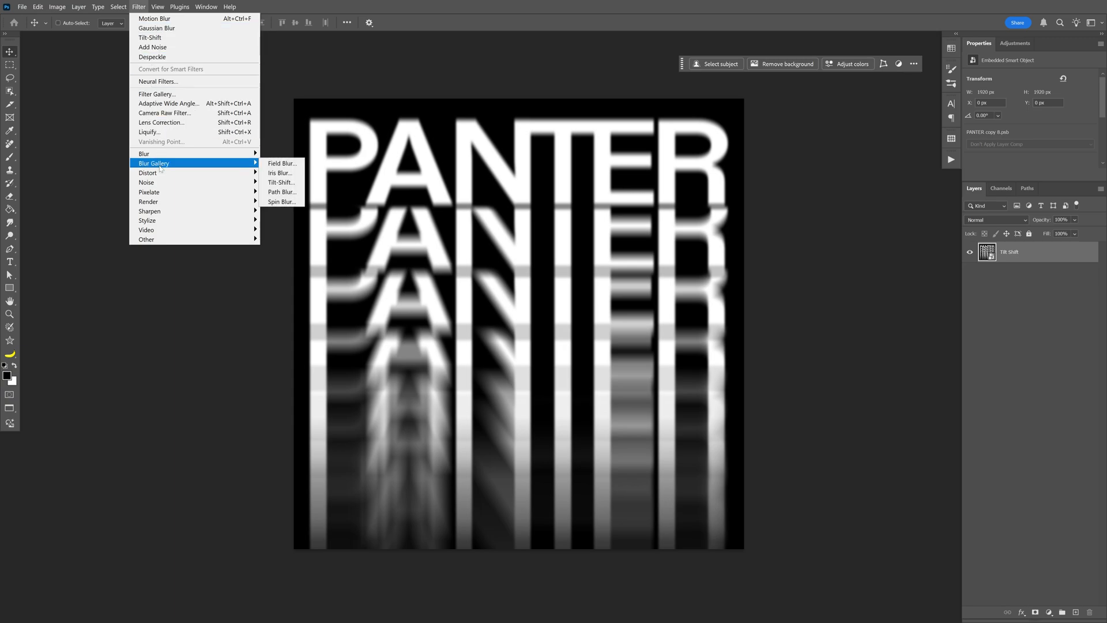
pyautogui.click(293, 184)
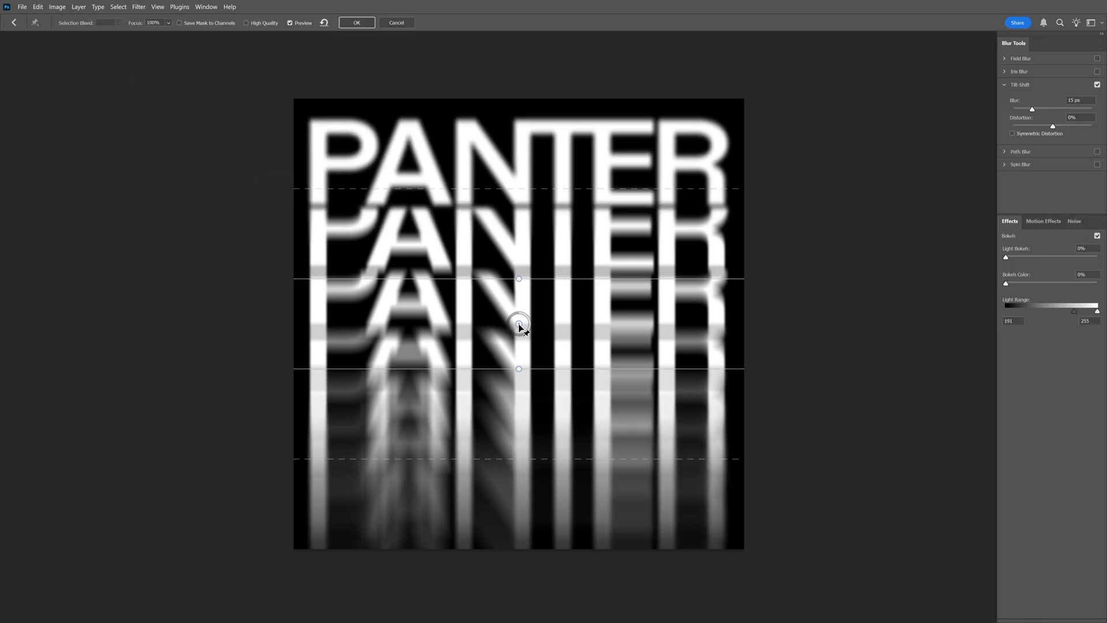
pyautogui.moveTo(519, 325); pyautogui.dragTo(501, 103)
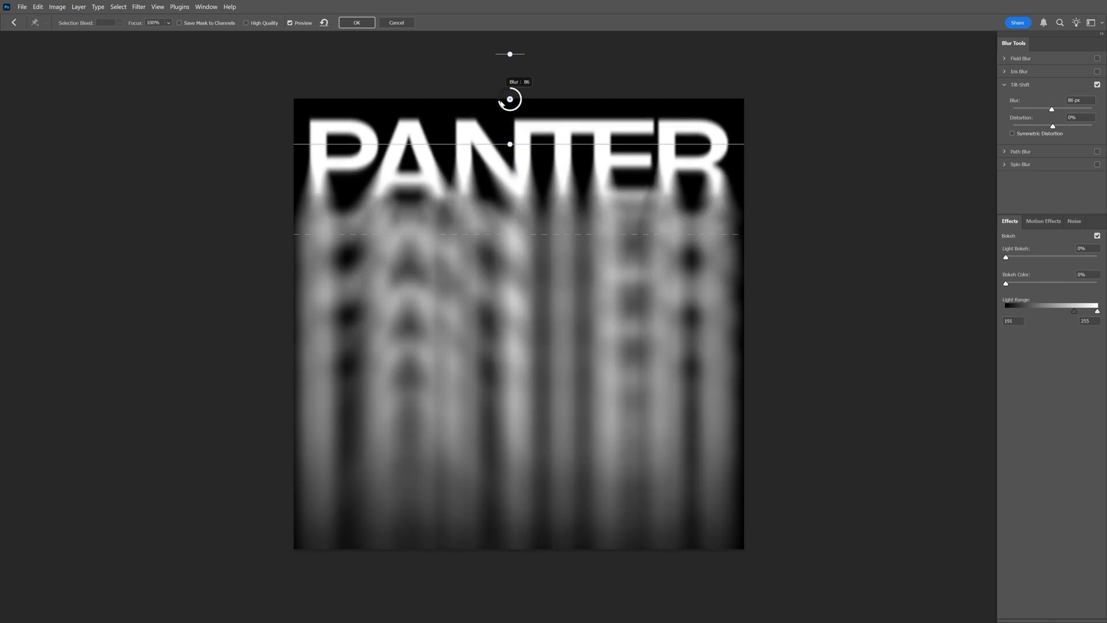
pyautogui.moveTo(523, 234); pyautogui.dragTo(518, 544)
pyautogui.moveTo(540, 144); pyautogui.dragTo(510, 110)
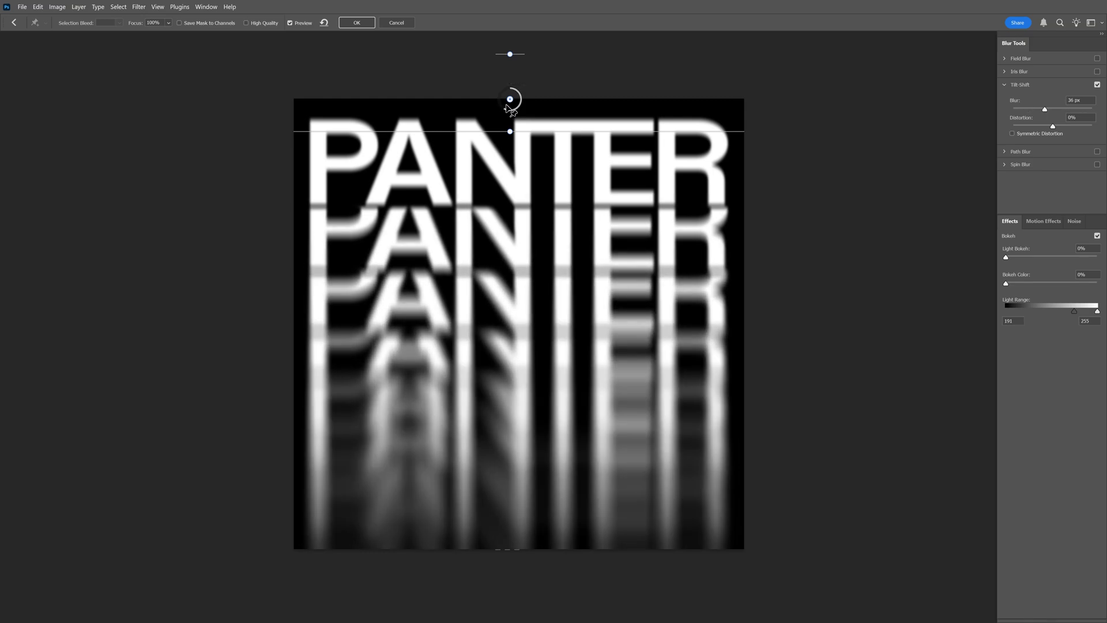
pyautogui.click(358, 23)
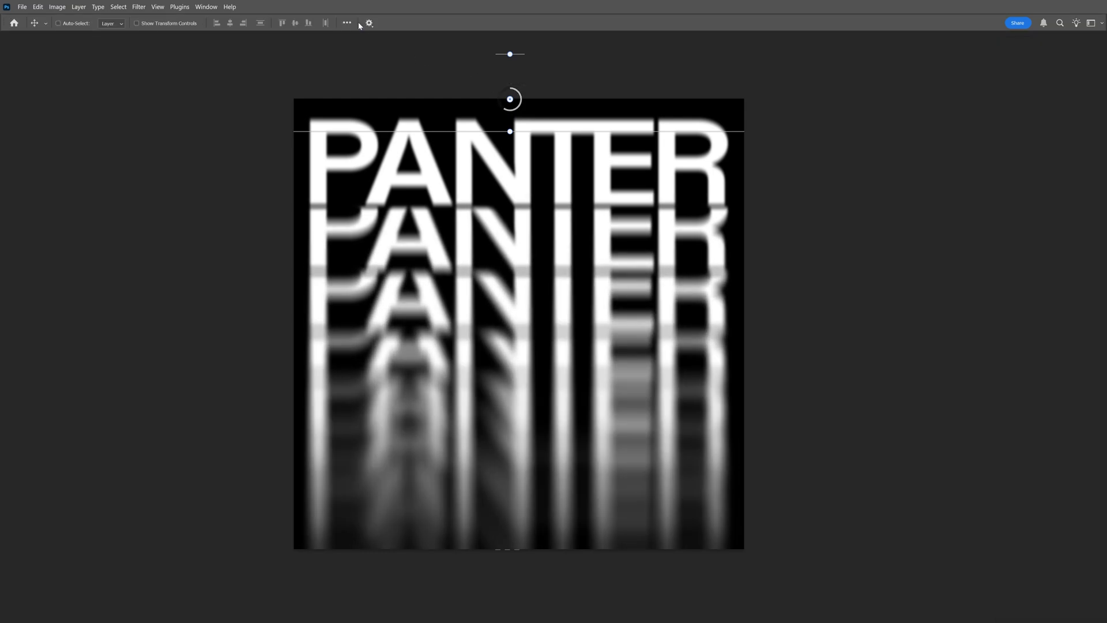
# Add a Gradient Map adjustment above the Tilt Shift layer, running from black through purple at 65% to orange-red at 100%.
pyautogui.click(1016, 43)
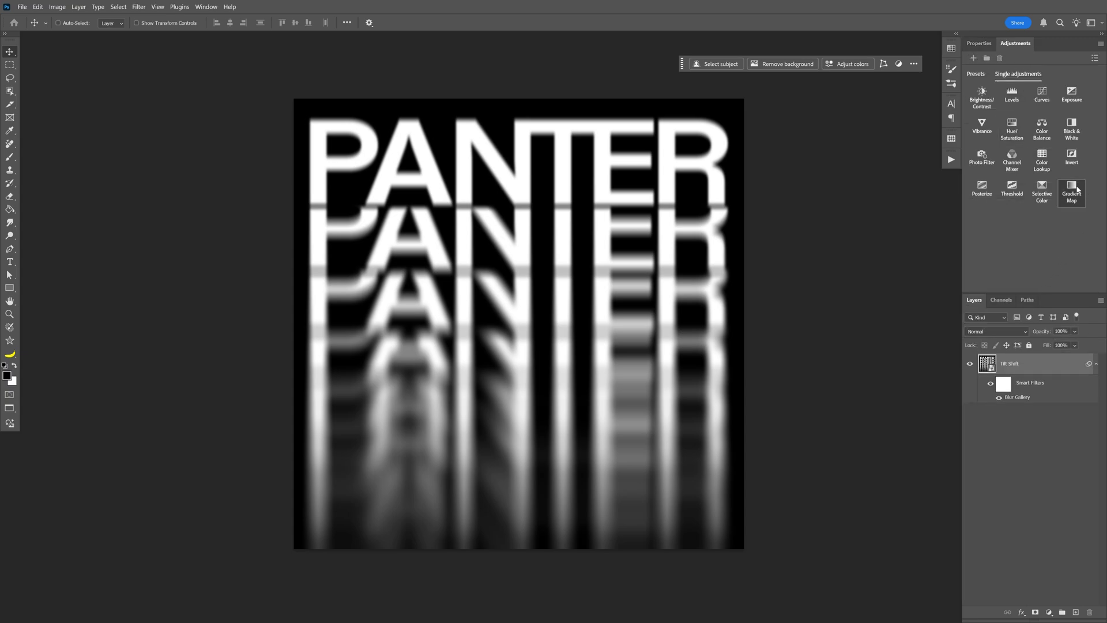
pyautogui.click(1071, 190)
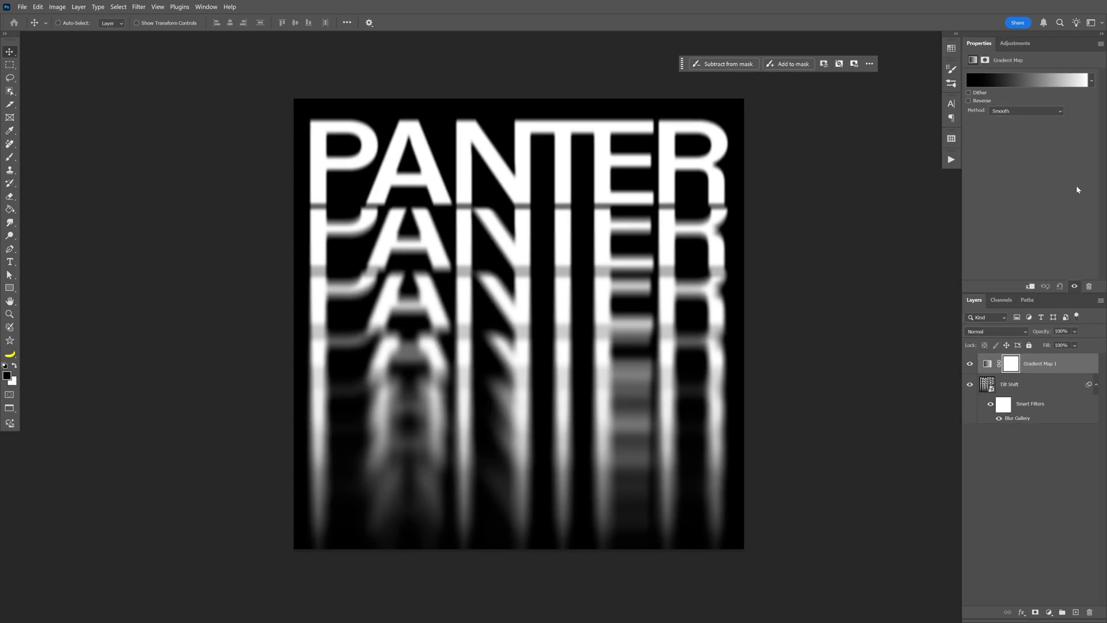
pyautogui.click(1030, 81)
pyautogui.click(836, 407)
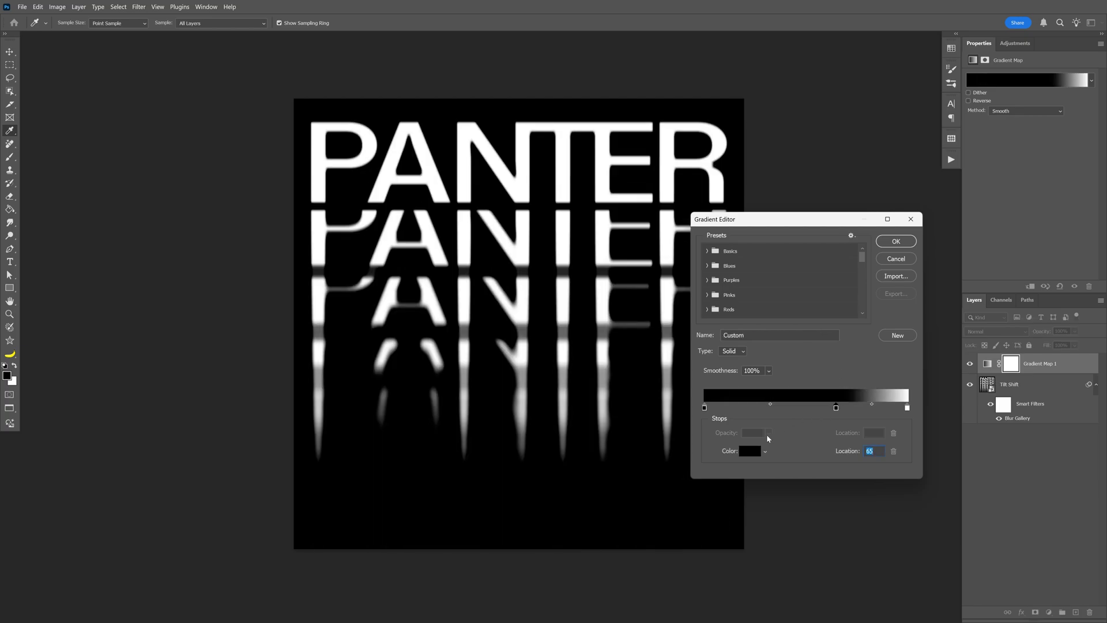
pyautogui.click(750, 452)
pyautogui.click(839, 226)
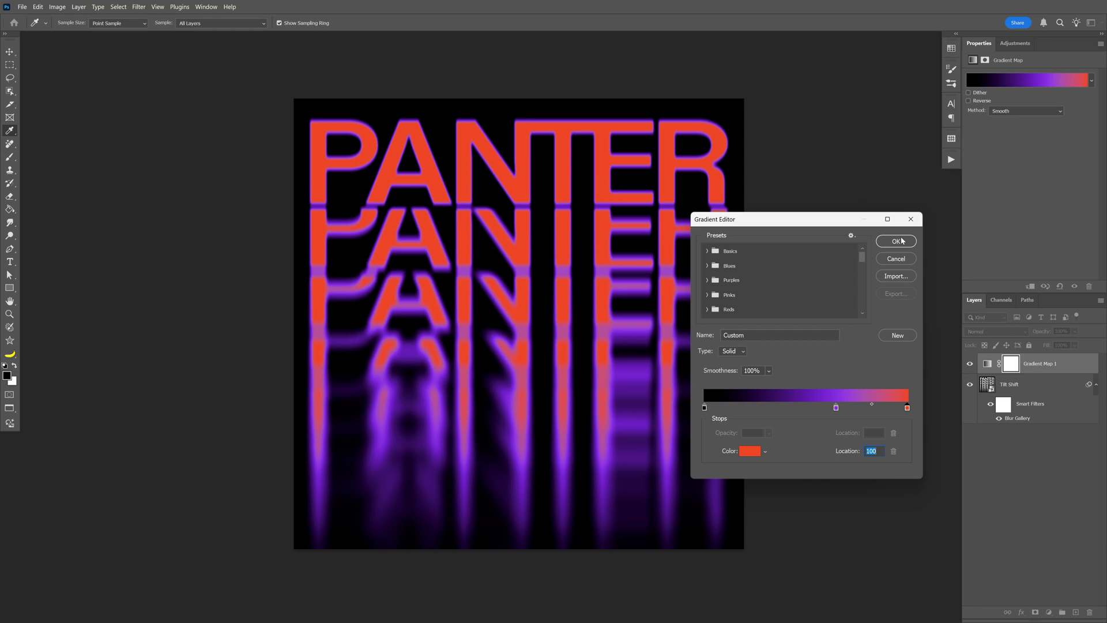
pyautogui.click(901, 241)
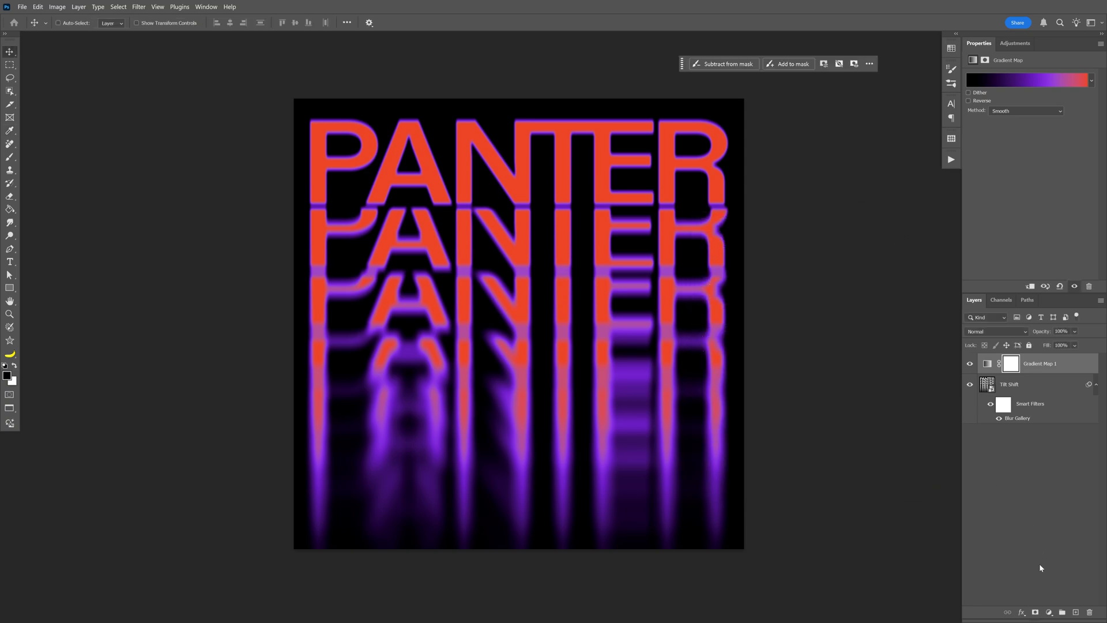
# Add a black (000000) Solid Color fill layer above the gradient map and convert it into a smart object.
pyautogui.click(1049, 612)
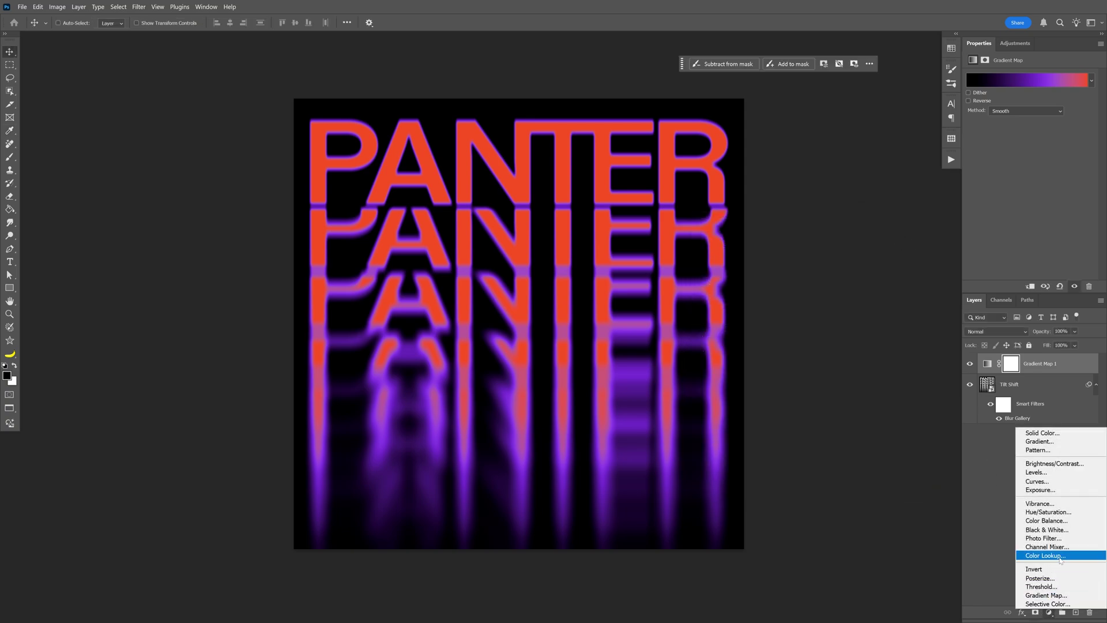
pyautogui.click(1056, 434)
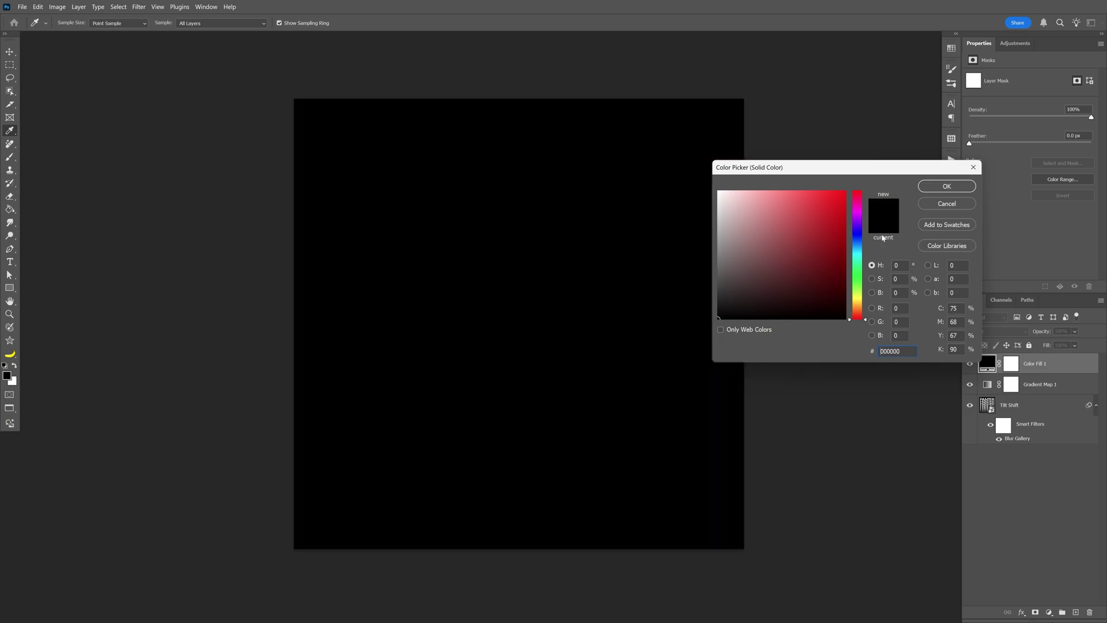
pyautogui.click(947, 186)
pyautogui.rightClick(1056, 365)
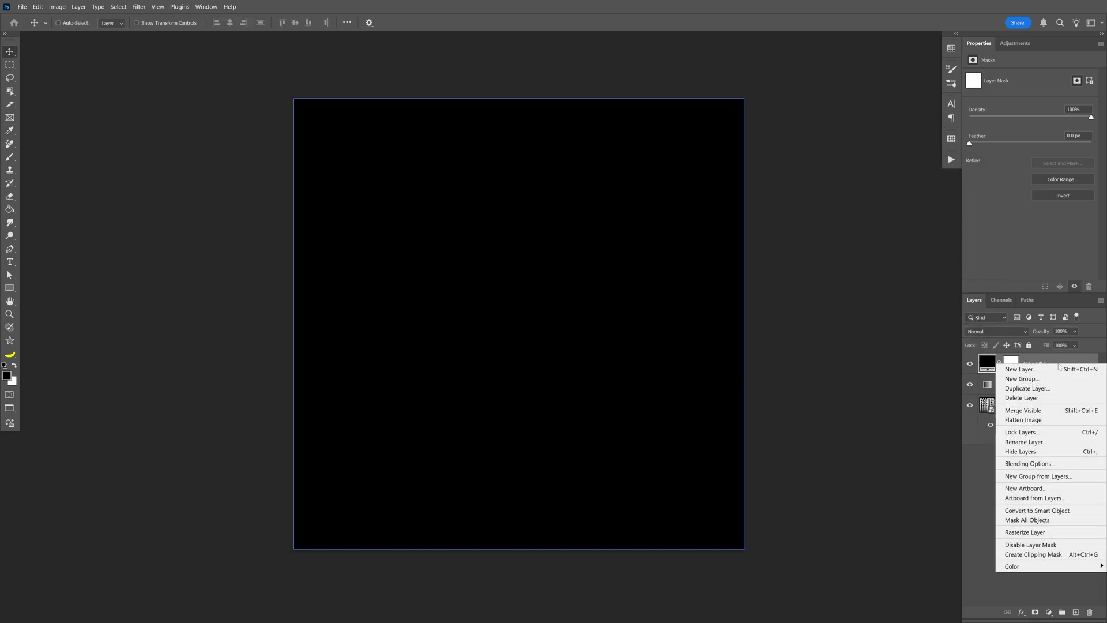
pyautogui.click(1072, 510)
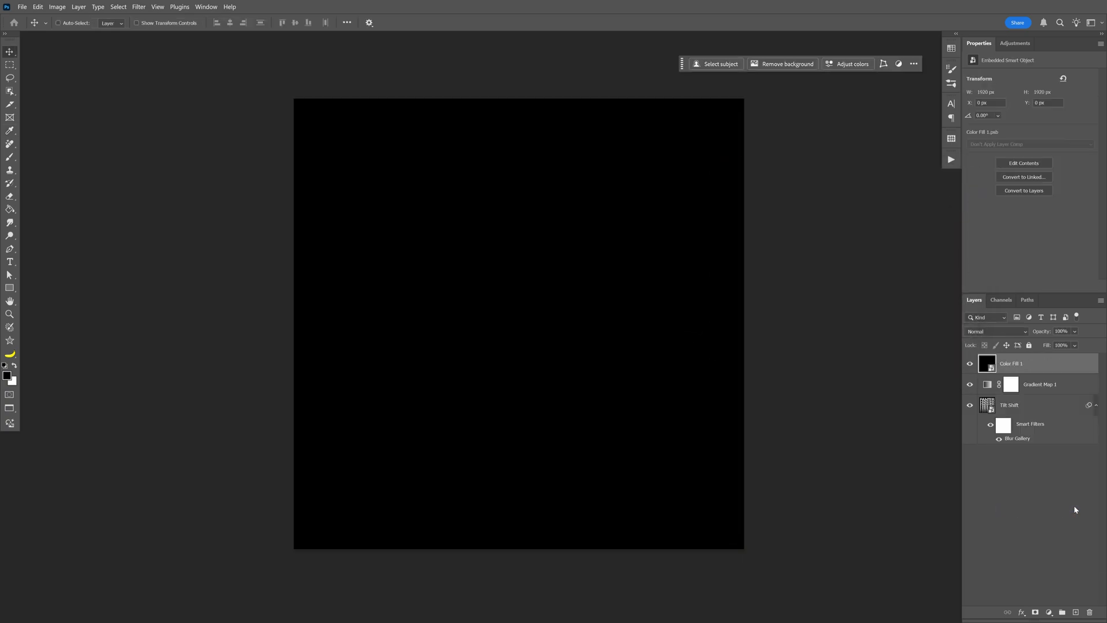
# Apply 25% Uniform Add Noise without Monochromatic to the black fill smart object and set its blend mode to Screen.
pyautogui.click(139, 6)
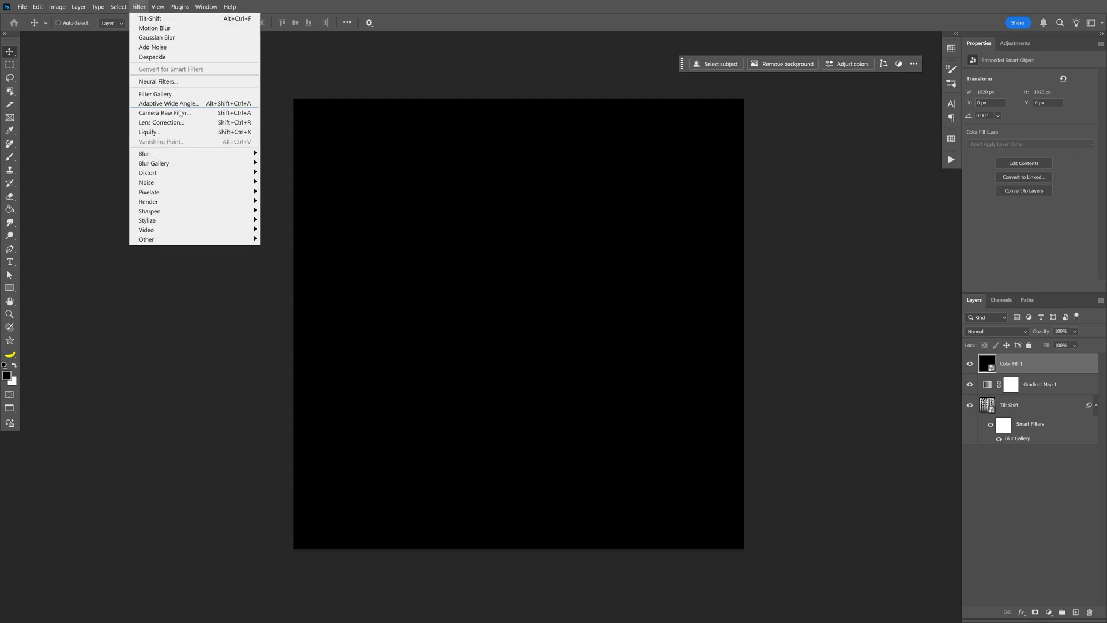
pyautogui.moveTo(171, 182)
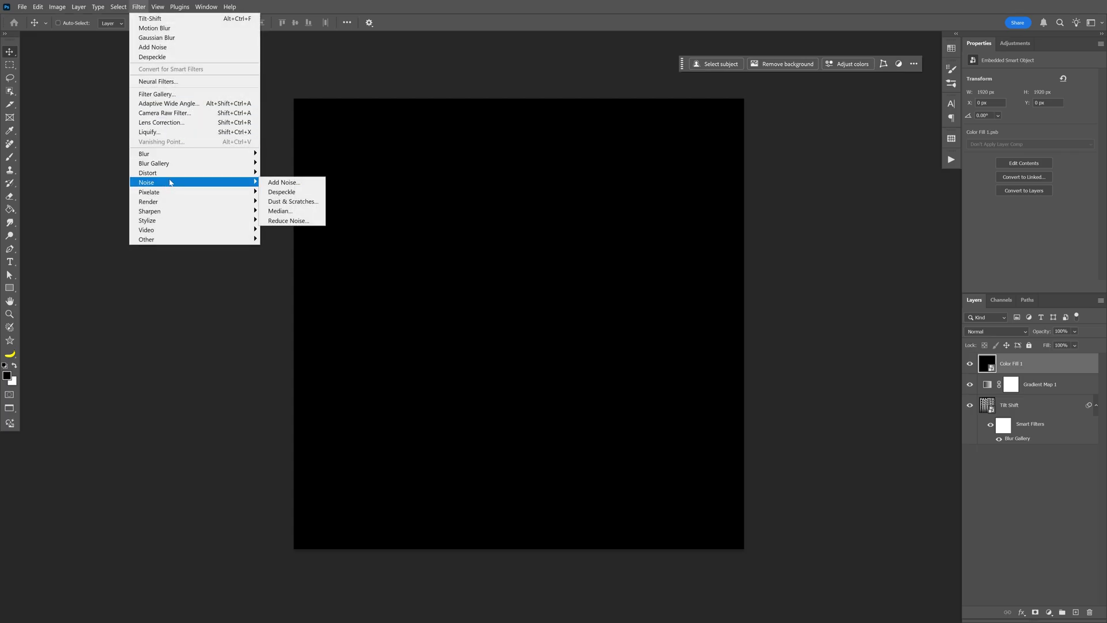
pyautogui.click(309, 185)
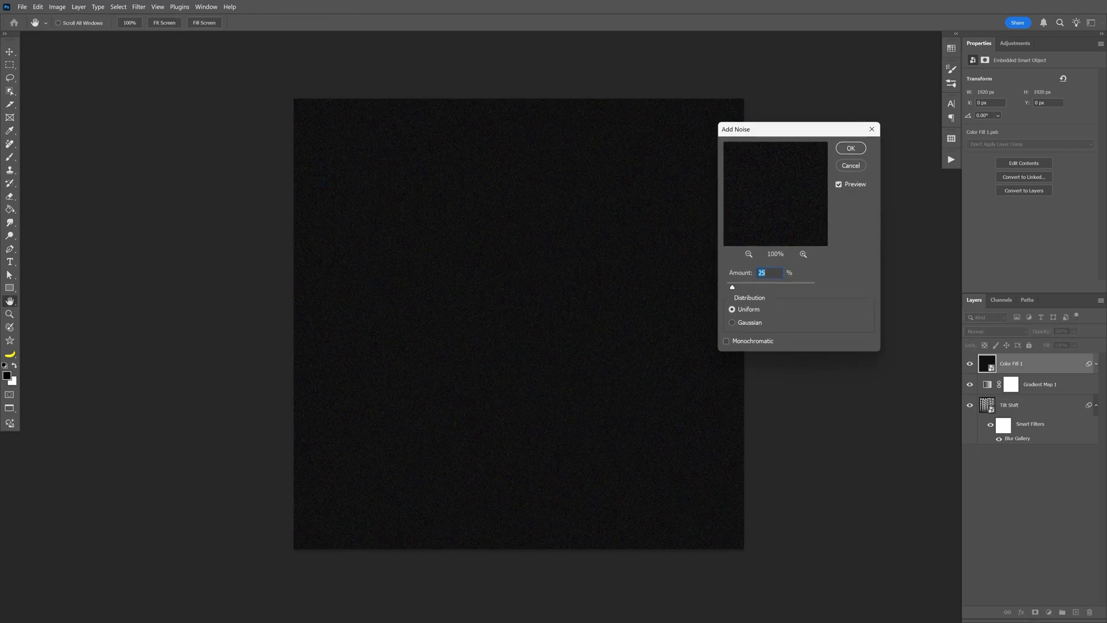
pyautogui.click(851, 148)
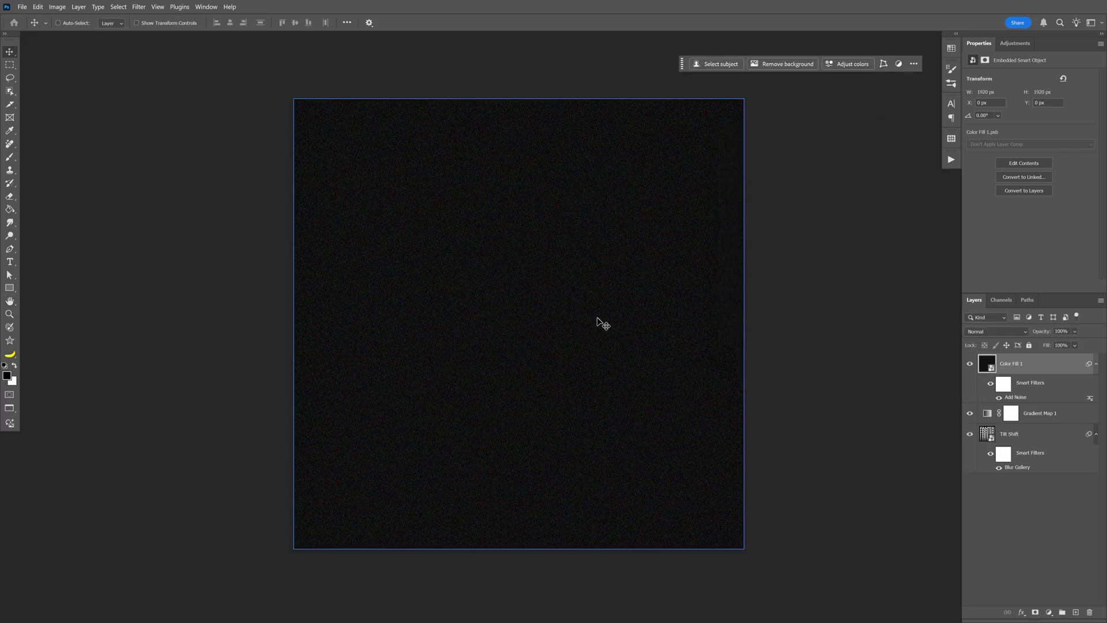
pyautogui.click(983, 332)
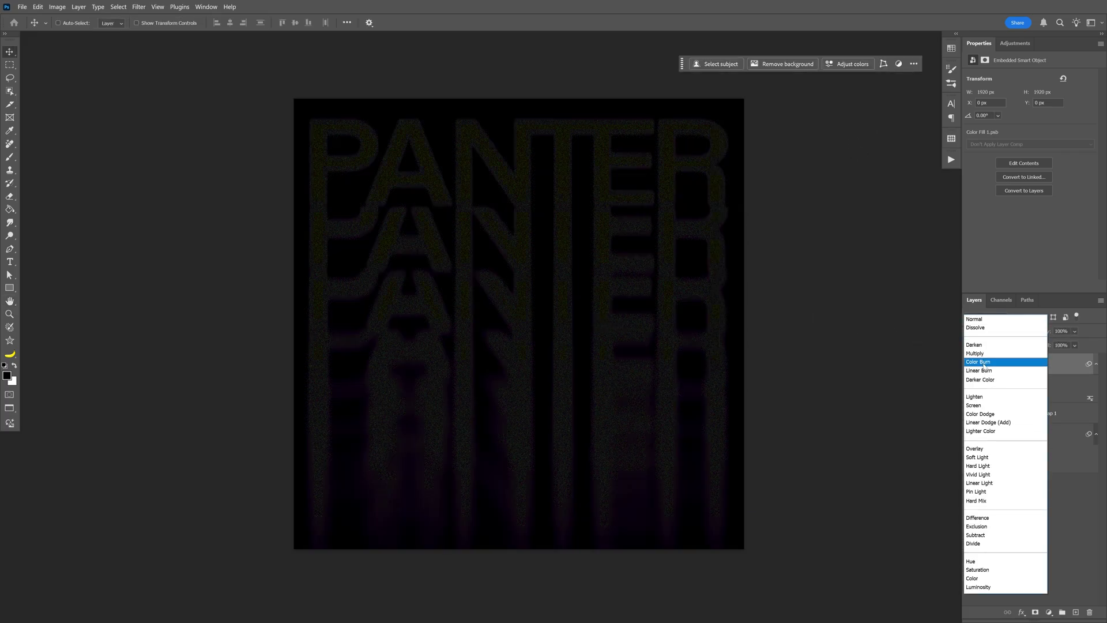
pyautogui.click(984, 407)
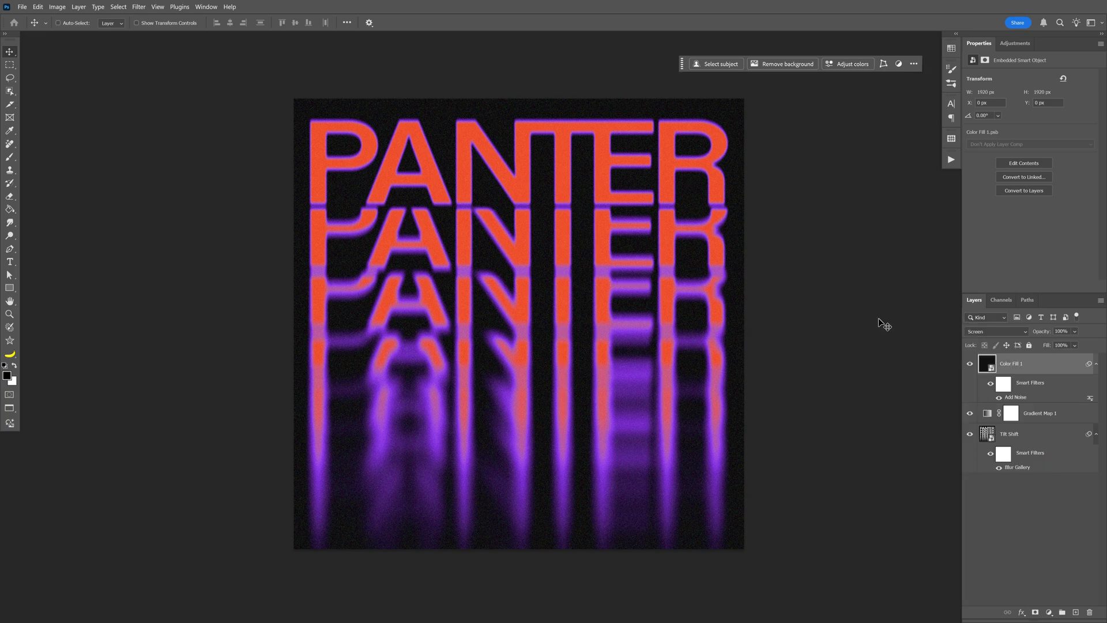